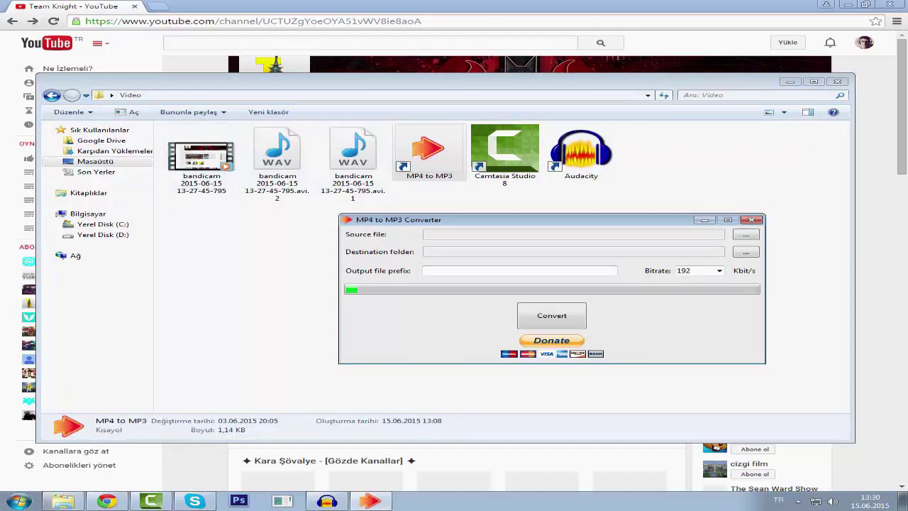
left_click(746, 235)
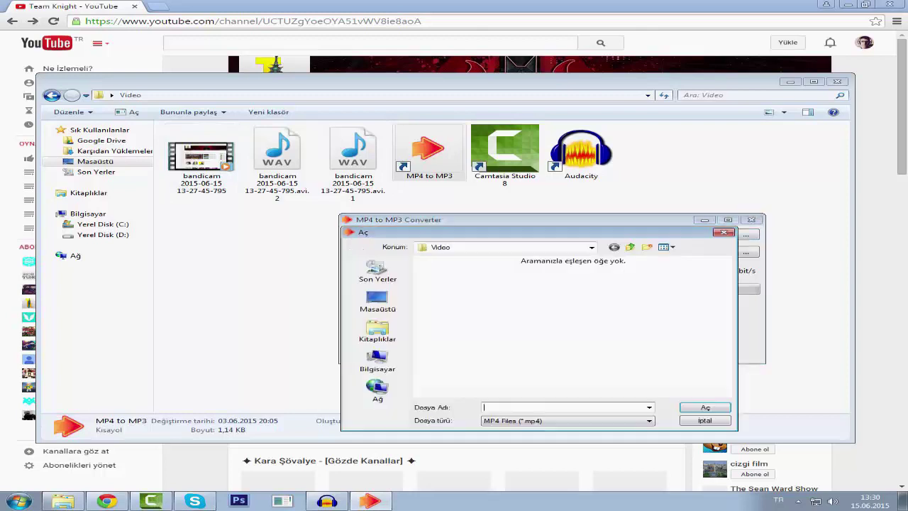
left_click(568, 421)
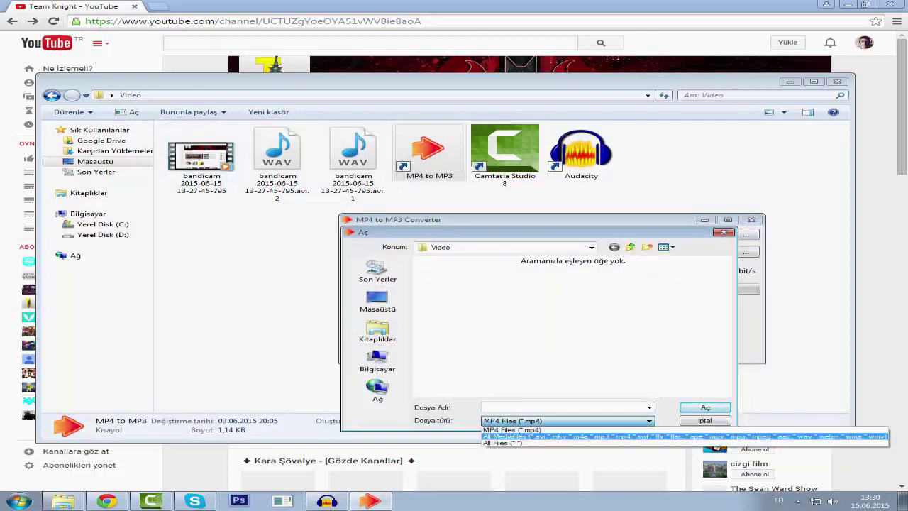
left_click(554, 437)
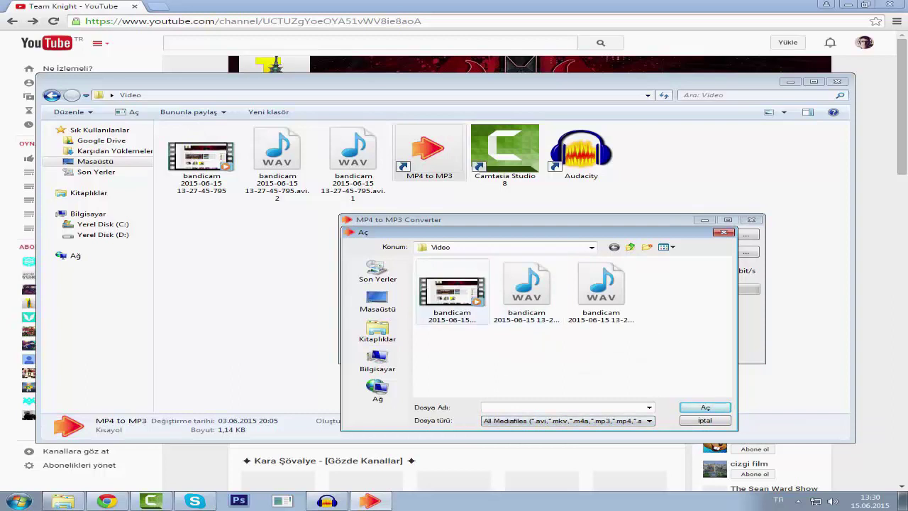
left_click(454, 295)
left_click(554, 363)
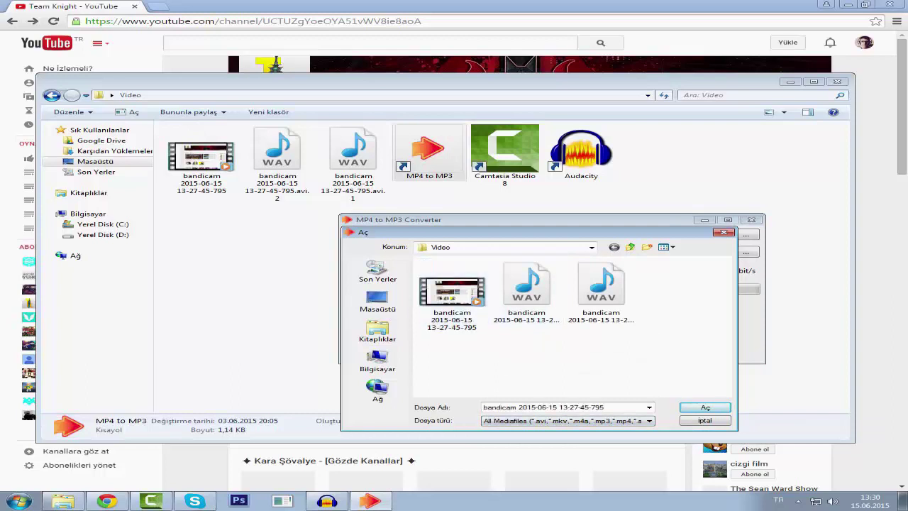
left_click(528, 293)
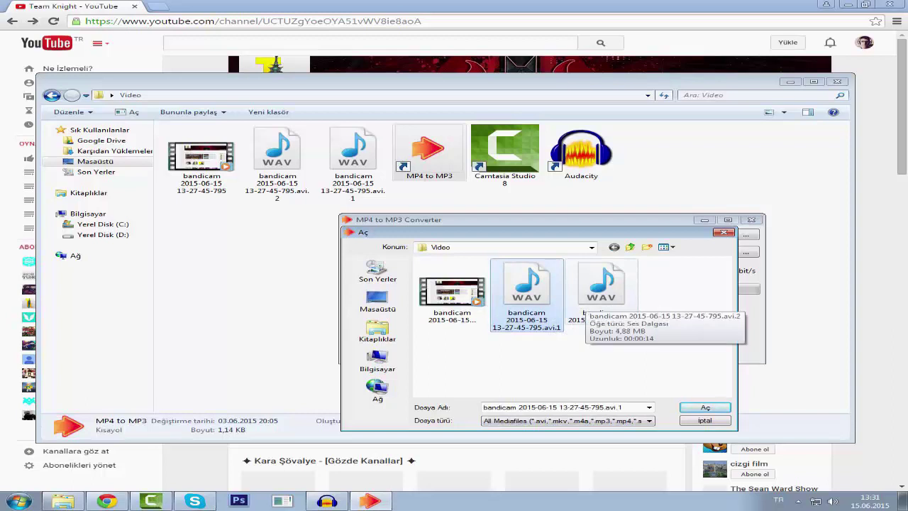
left_click(453, 294)
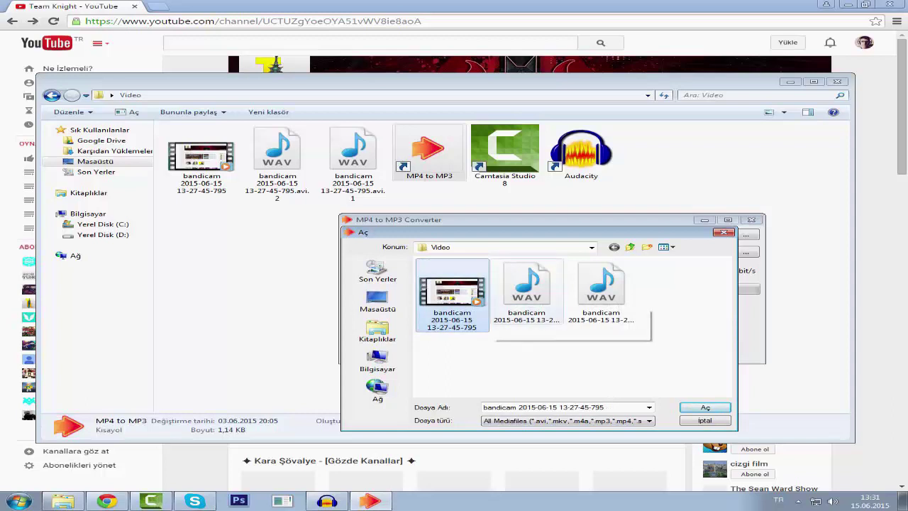
left_click(526, 293)
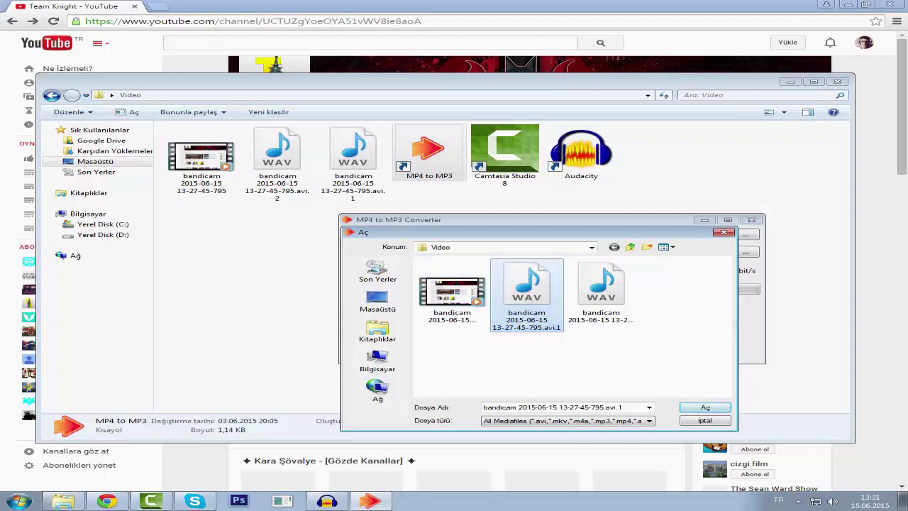
left_click(248, 305)
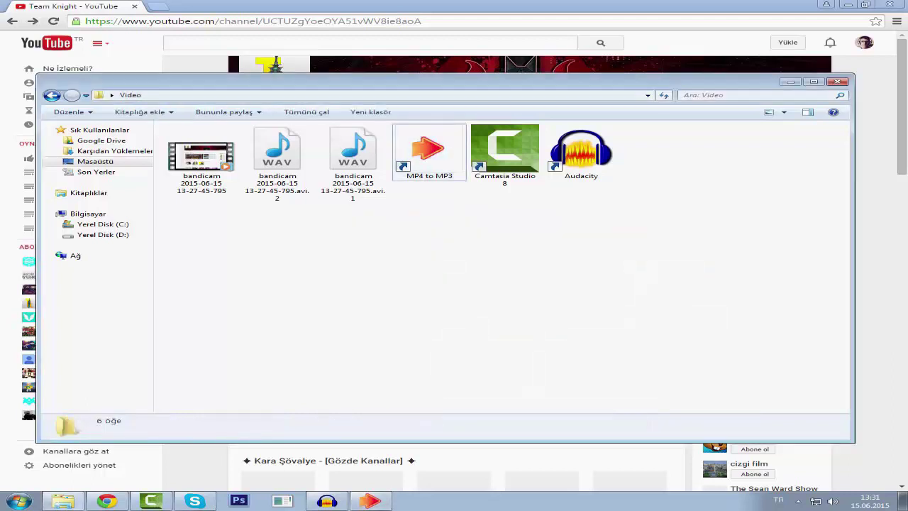
left_click(370, 501)
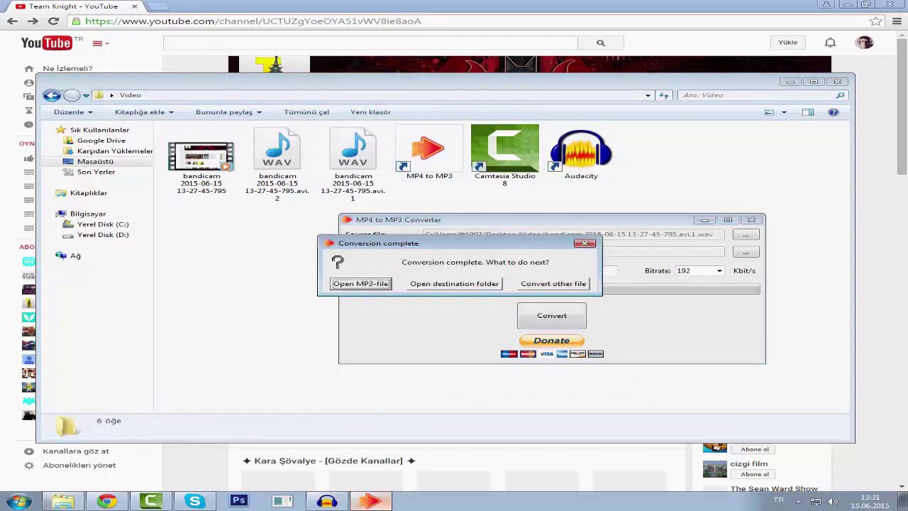
left_click(584, 243)
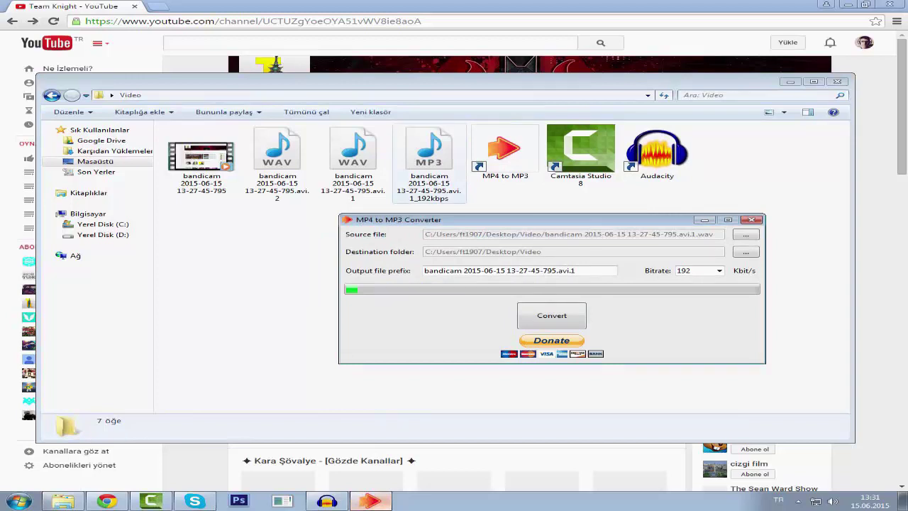
left_click(746, 234)
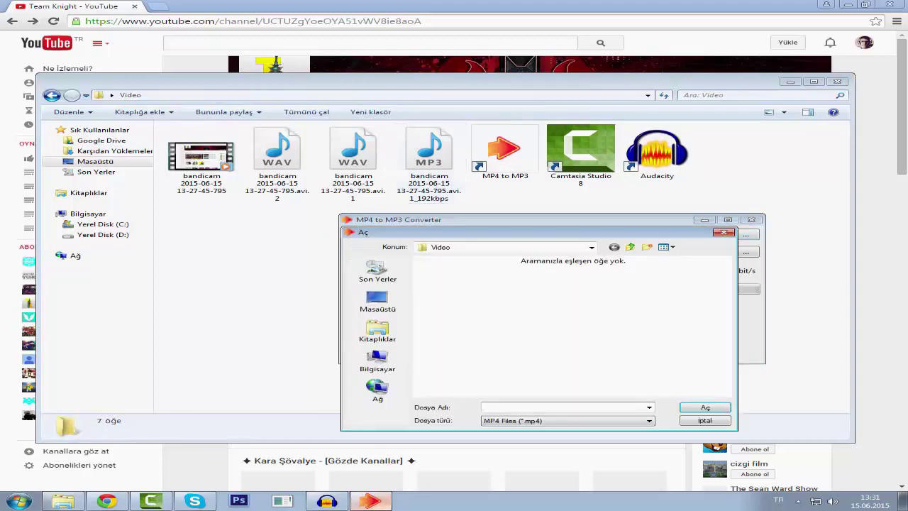
left_click(567, 421)
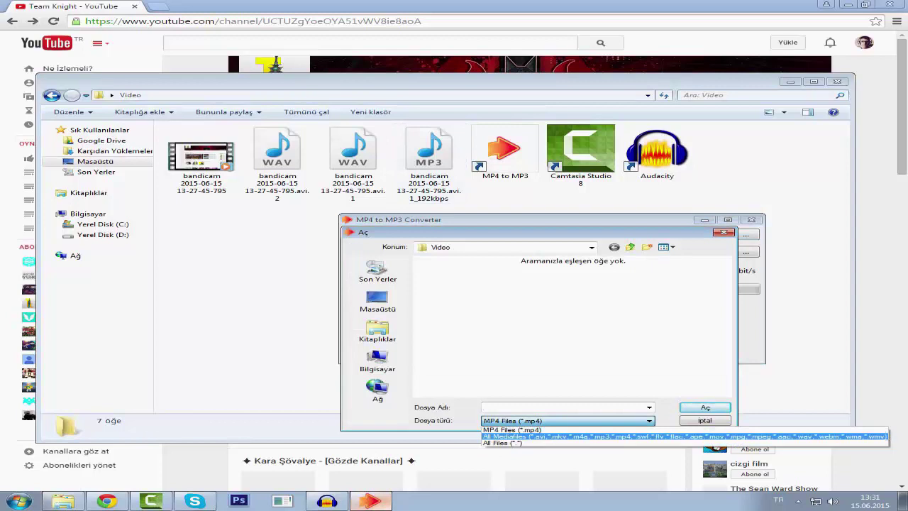
left_click(553, 437)
left_click(601, 291)
left_click(526, 290)
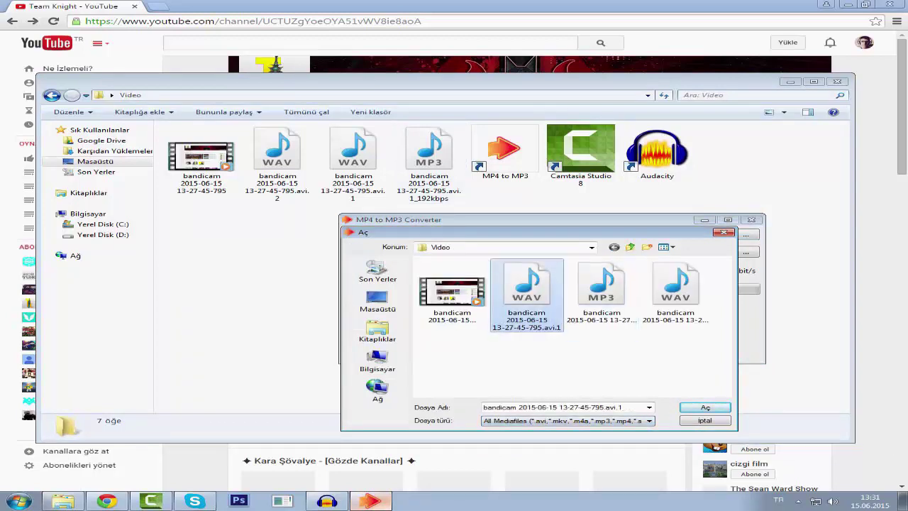
left_click(675, 291)
double_click(674, 290)
left_click(552, 315)
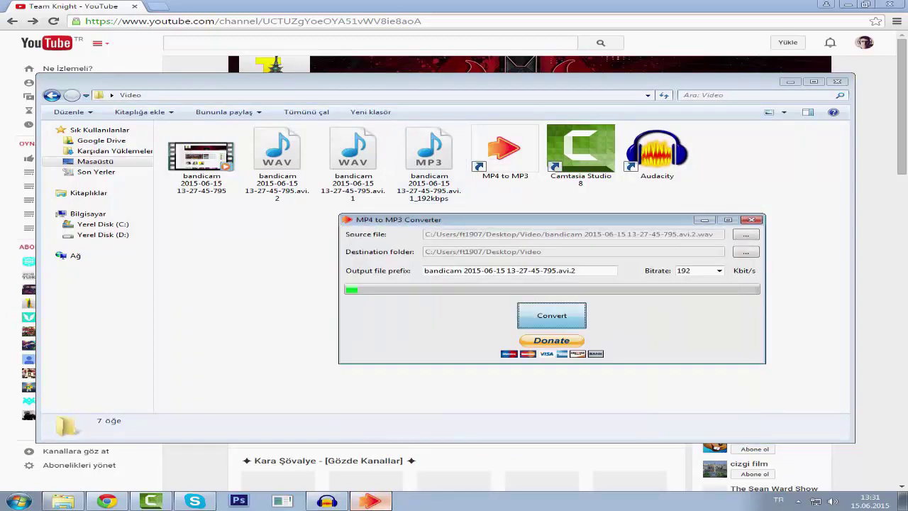
left_click(554, 282)
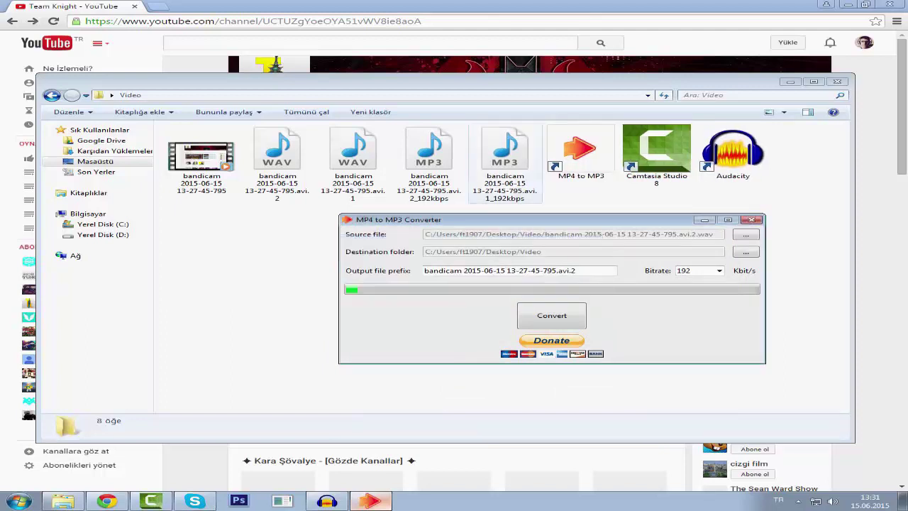
- Delete the two original bandicam WAV files from the Video folder
left_click(505, 164)
left_click(430, 165)
left_click(505, 165)
left_click(429, 164)
left_click(353, 164)
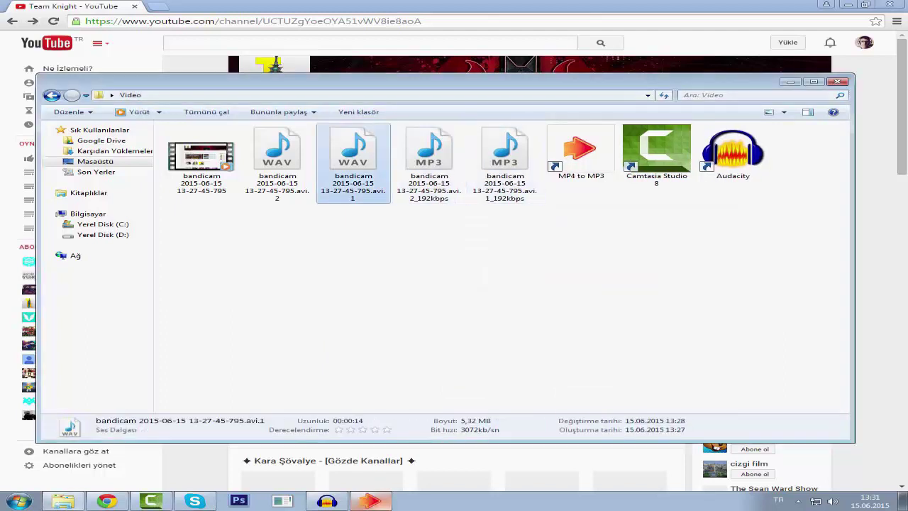
left_click(278, 164)
key("Delete")
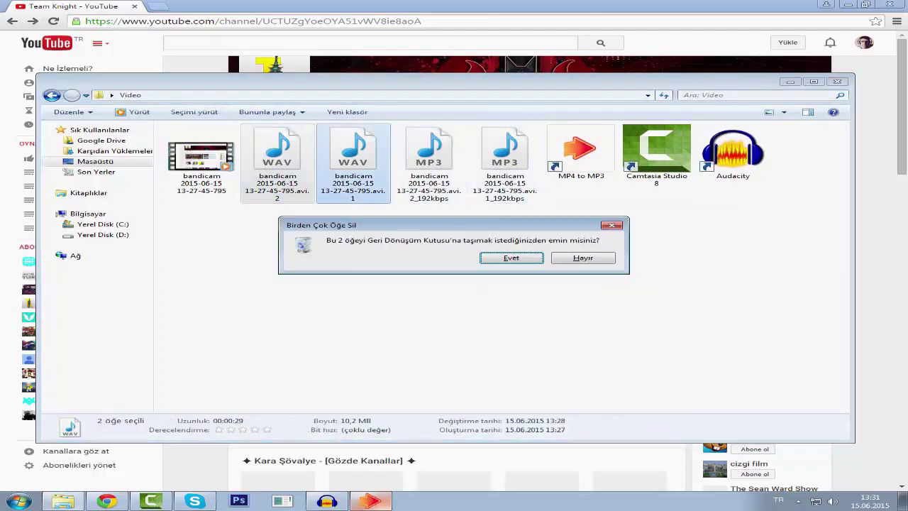
key("Return")
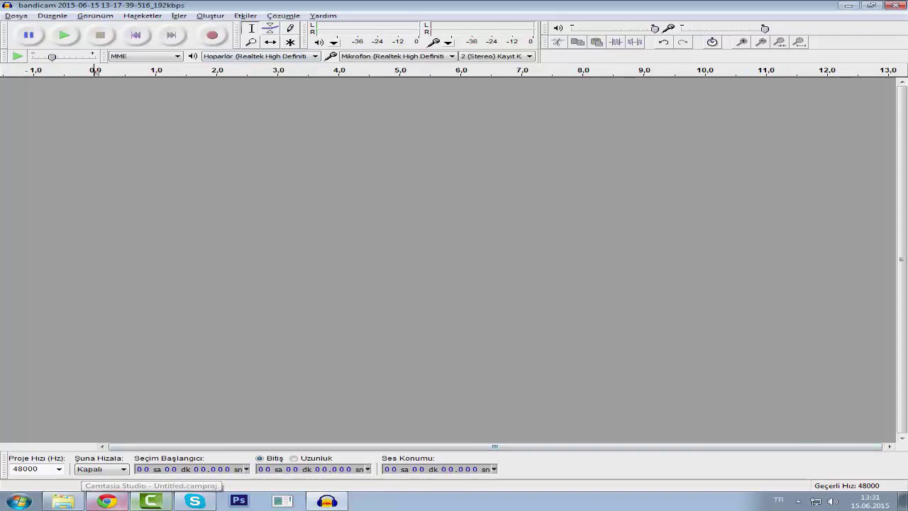
left_click(63, 501)
left_click_drag(284, 170, 20, 277)
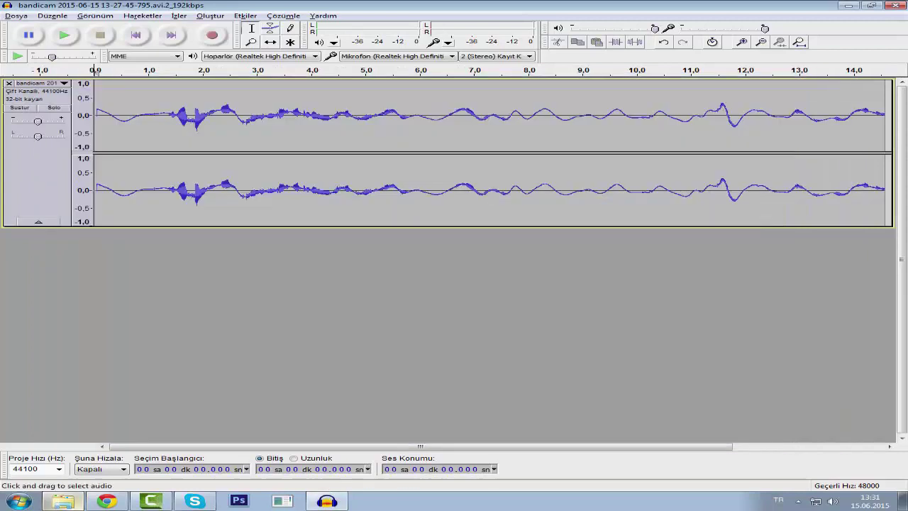
- Examine the imported track's waveform at different zoom levels, especially towards its end
scroll(355, 152, "down", 2)
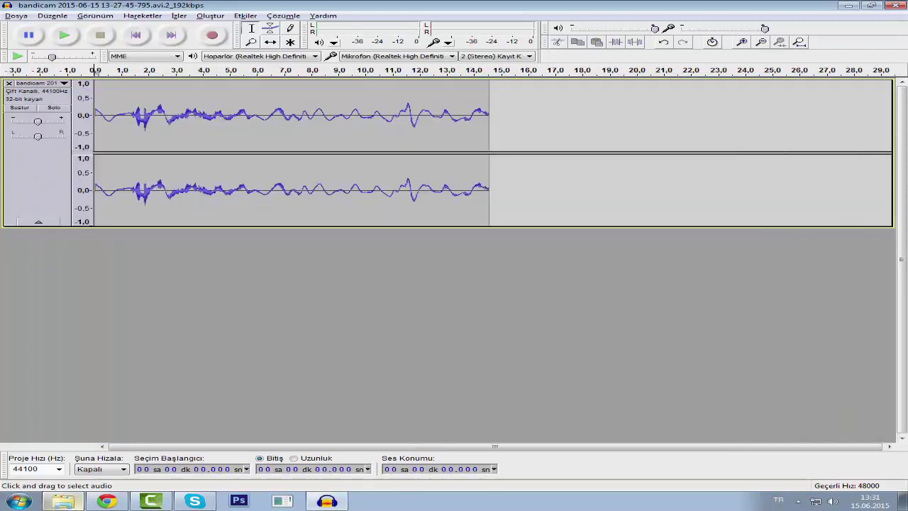
scroll(354, 153, "up", 4)
scroll(271, 153, "down", 1)
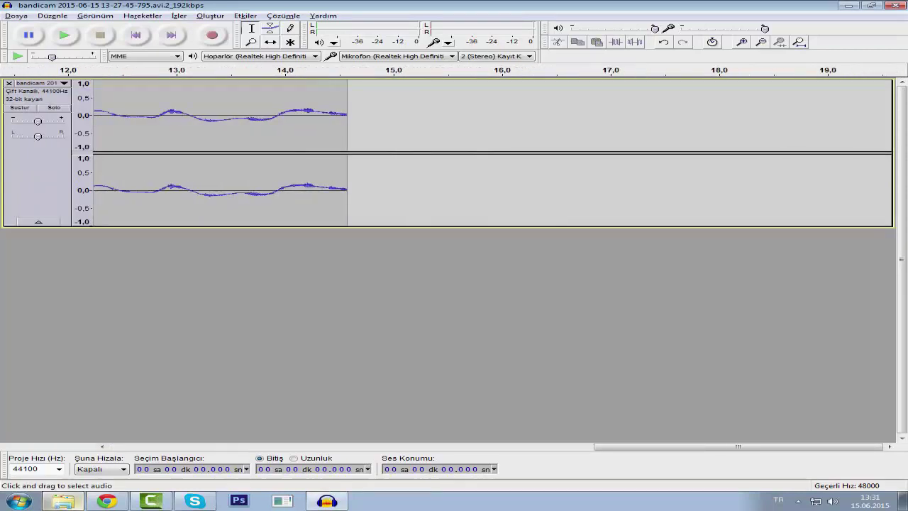
scroll(203, 152, "down", 1)
scroll(203, 152, "up", 1)
scroll(203, 152, "up", 1)
scroll(203, 152, "down", 1)
scroll(203, 153, "up", 1)
scroll(203, 153, "up", 1)
scroll(203, 152, "down", 1)
scroll(203, 153, "up", 1)
scroll(203, 153, "down", 1)
scroll(203, 152, "up", 1)
scroll(203, 152, "up", 1)
scroll(203, 152, "down", 1)
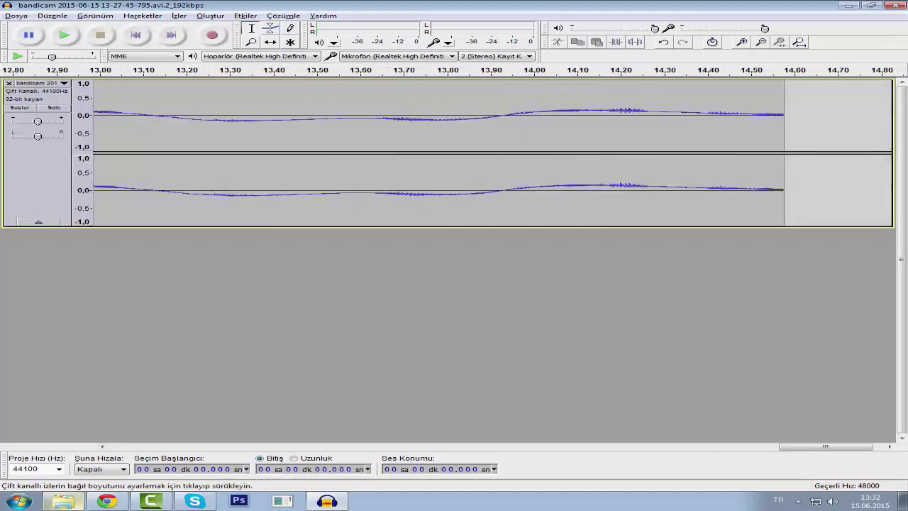
- Play the track from about 13.4 seconds to listen to its ending
left_click(285, 117)
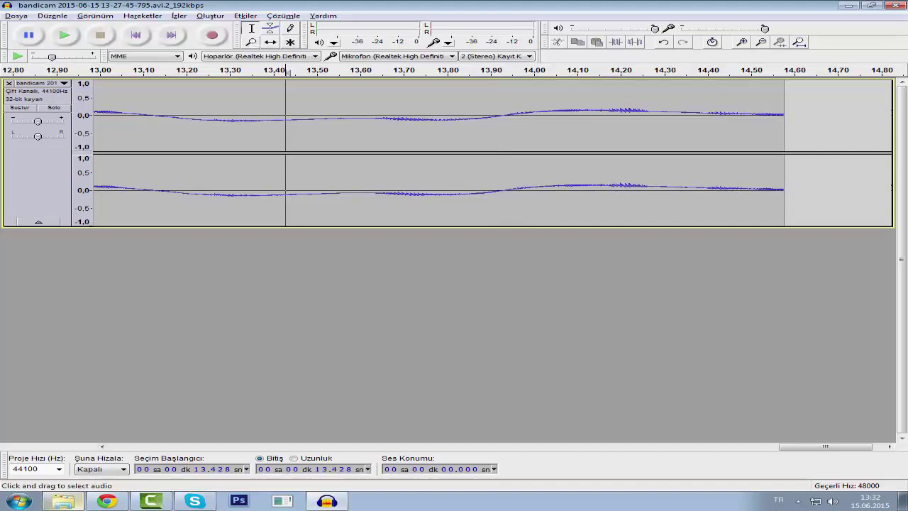
key("space")
key("space")
key("space")
scroll(305, 152, "down", 4)
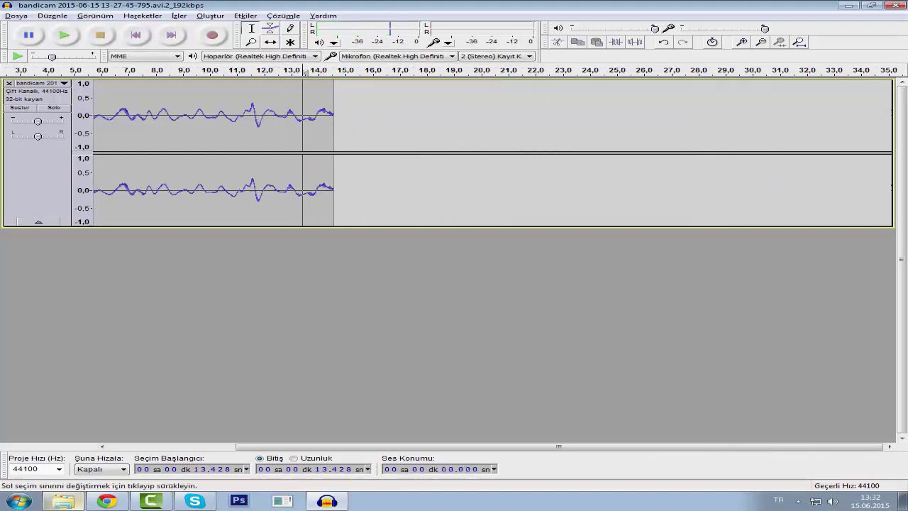
- Play the track from about 10.3 and 9.9 seconds to locate a passage containing only background noise
scroll(305, 152, "down", 2)
scroll(200, 153, "up", 2)
scroll(303, 117, "left", 5)
left_click(373, 117)
key("space")
scroll(374, 117, "down", 1)
key("space")
key("space")
key("space")
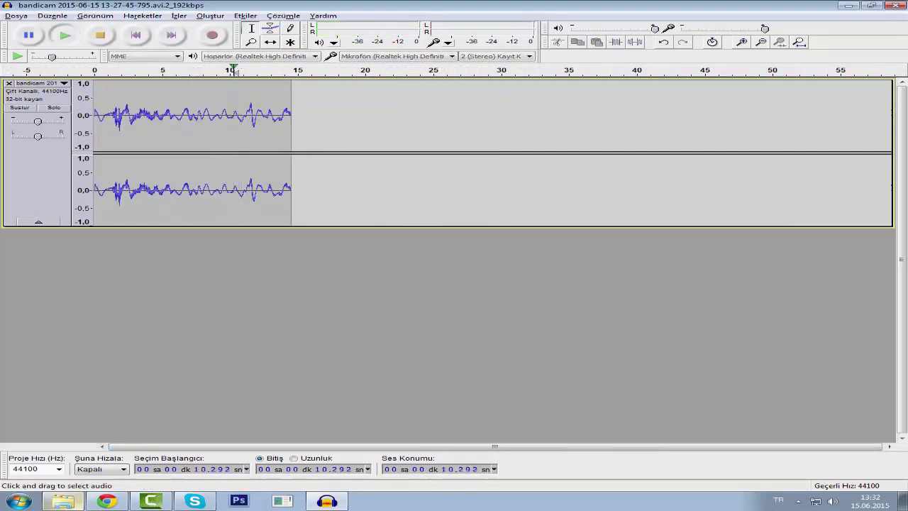
key("space")
left_click(229, 117)
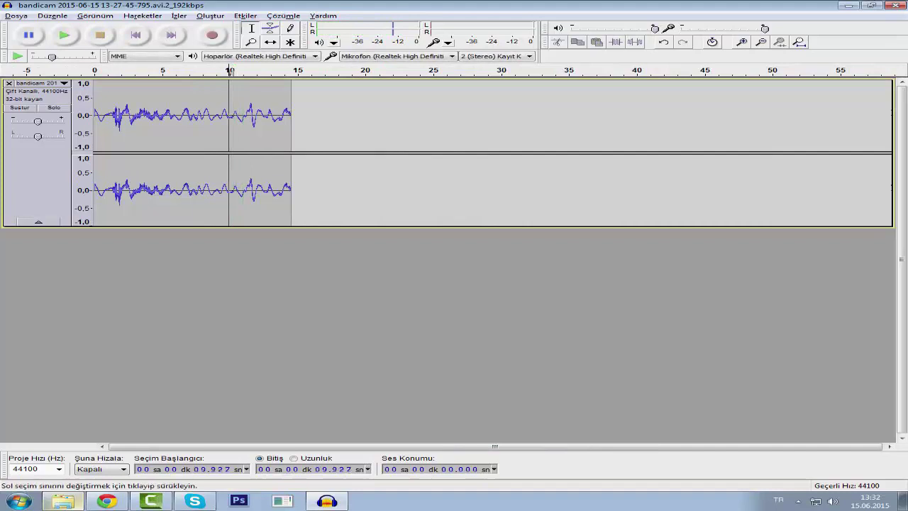
key("space")
key("space")
- Capture a noise profile with Noise Removal (Gürültü Kaldır) from the passage between about 10.0 and 11.0 seconds
left_click_drag(243, 117, 230, 117)
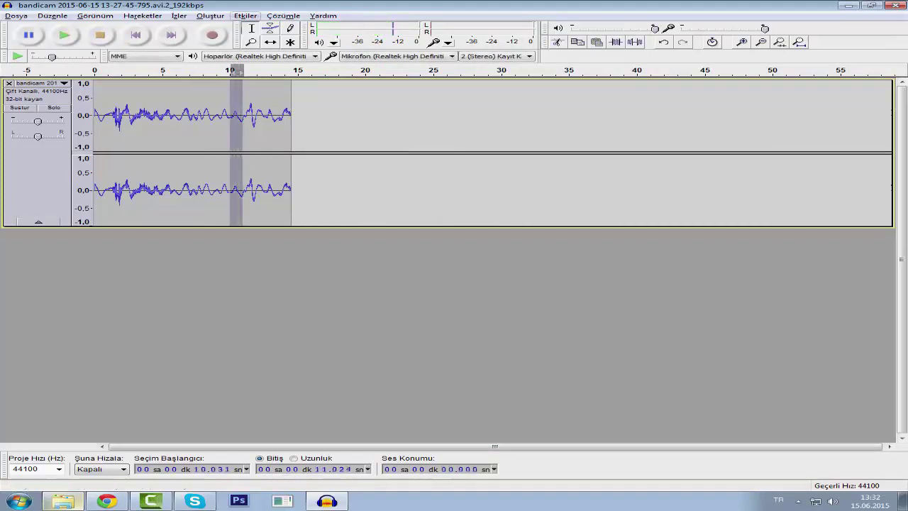
left_click(246, 16)
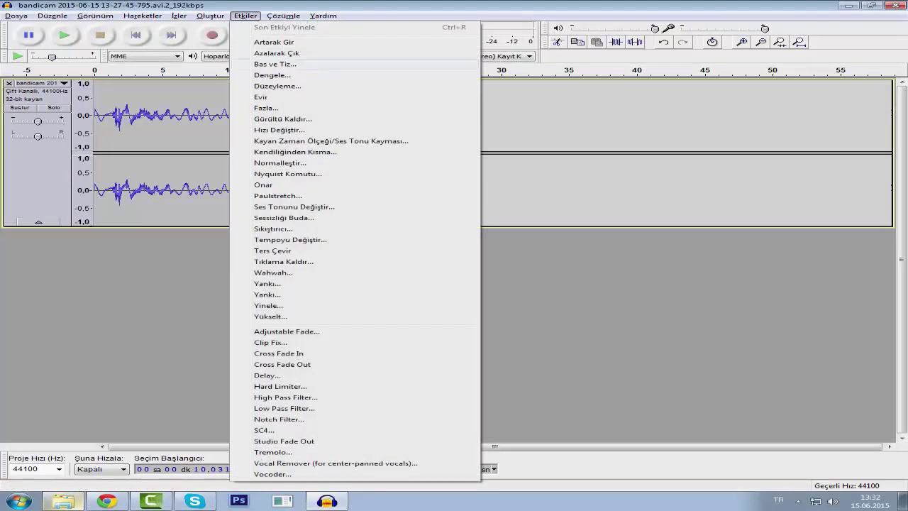
left_click(282, 118)
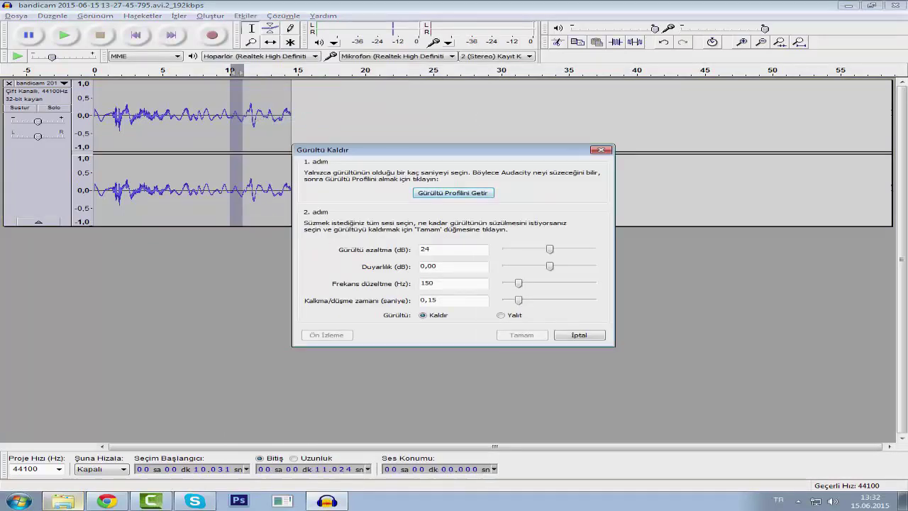
left_click(453, 193)
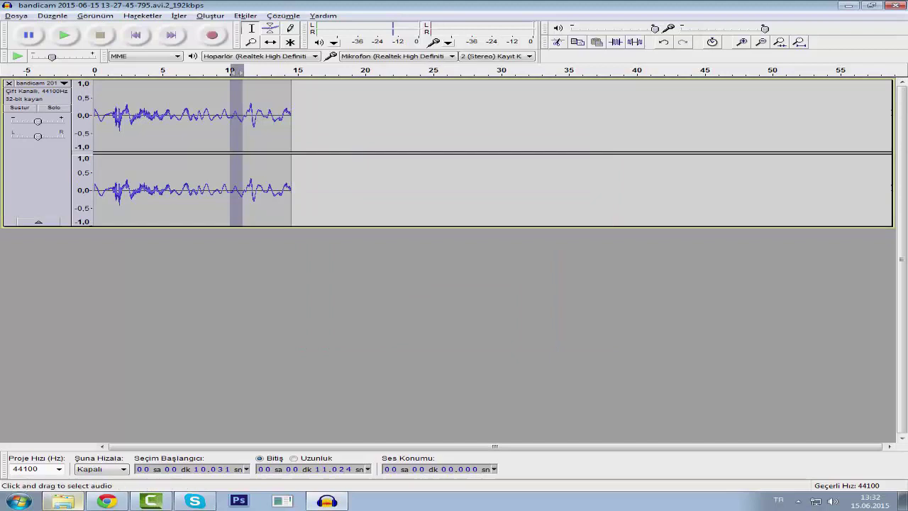
- Apply Noise Removal (Gürültü Kaldır) to the whole track with 24 dB noise reduction
left_click(234, 117)
left_click_drag(242, 117, 230, 117)
key("ctrl+a")
left_click_drag(409, 117, 94, 117)
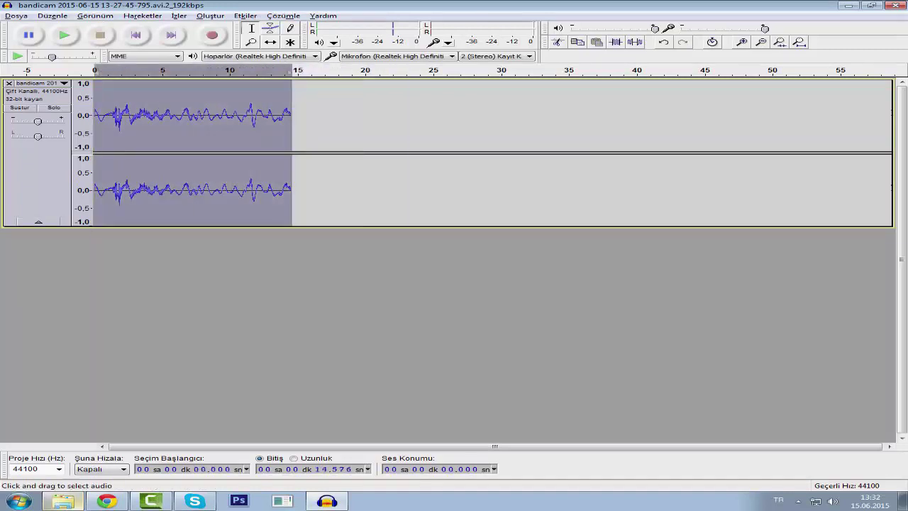
left_click(246, 16)
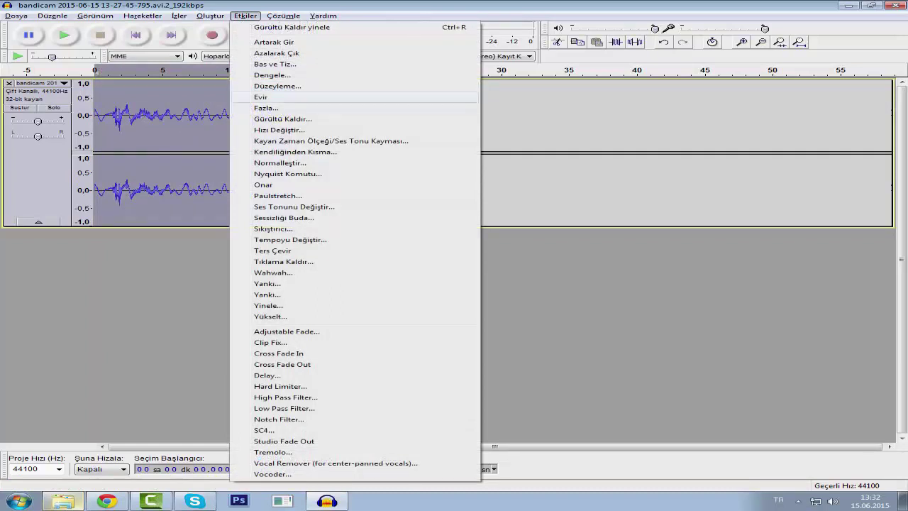
left_click(282, 118)
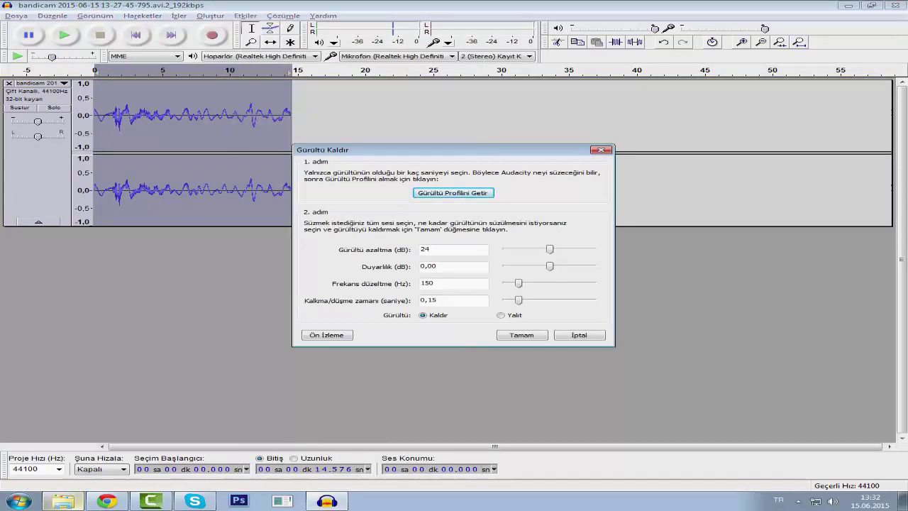
left_click(522, 334)
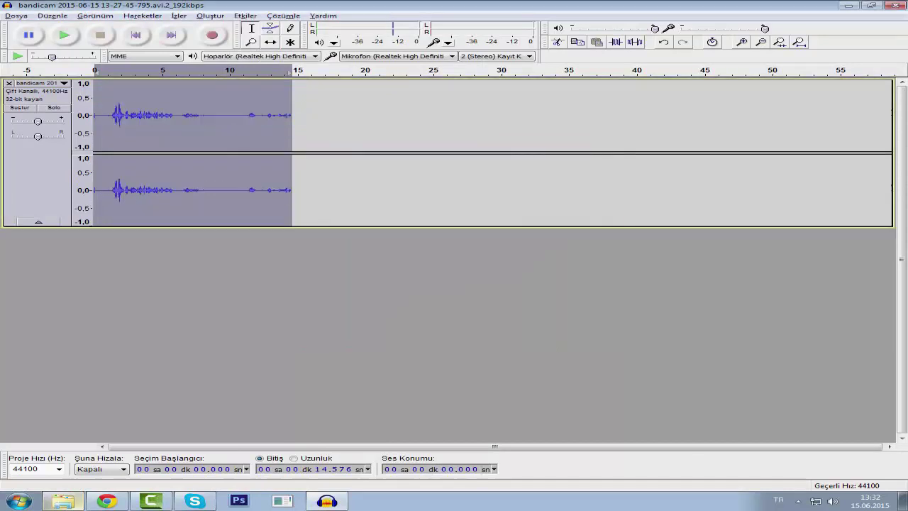
- Play the track from about 8.7 and 11.4 seconds to check the noise removal in the quiet passages
left_click(143, 191)
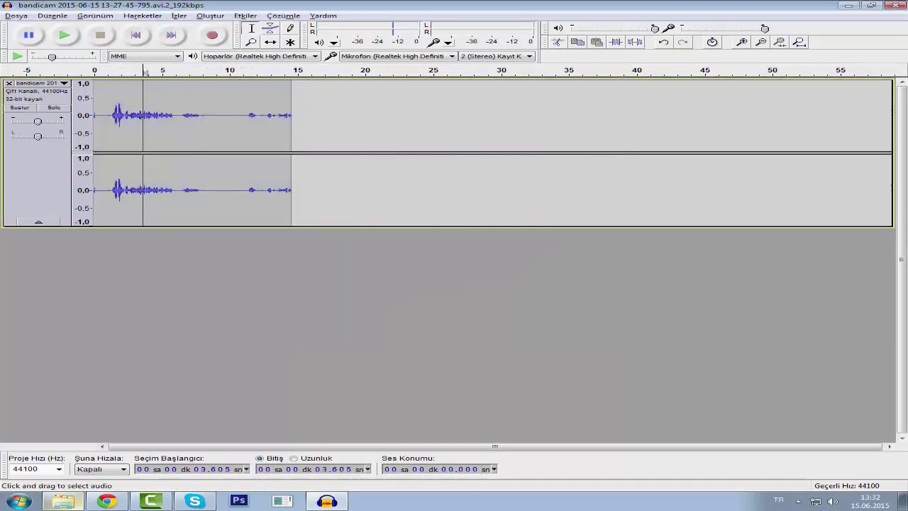
left_click(211, 117)
key("space")
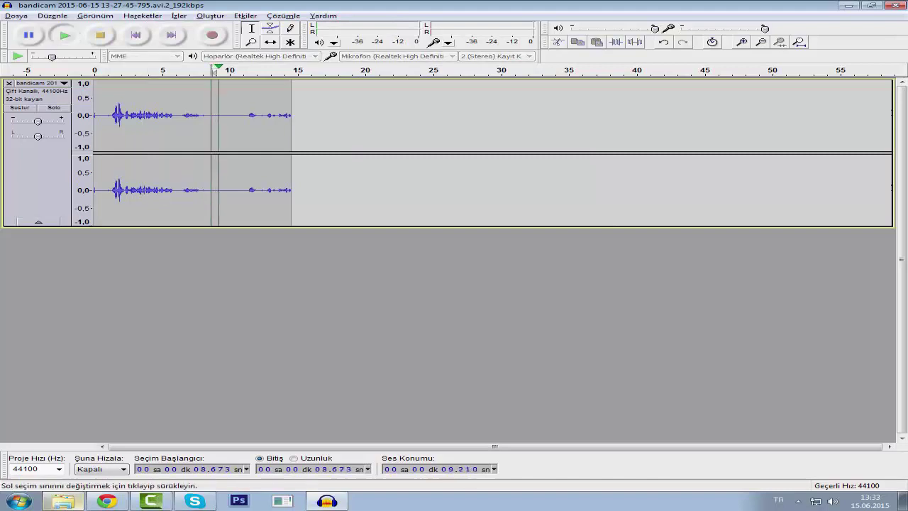
key("space")
left_click(245, 118)
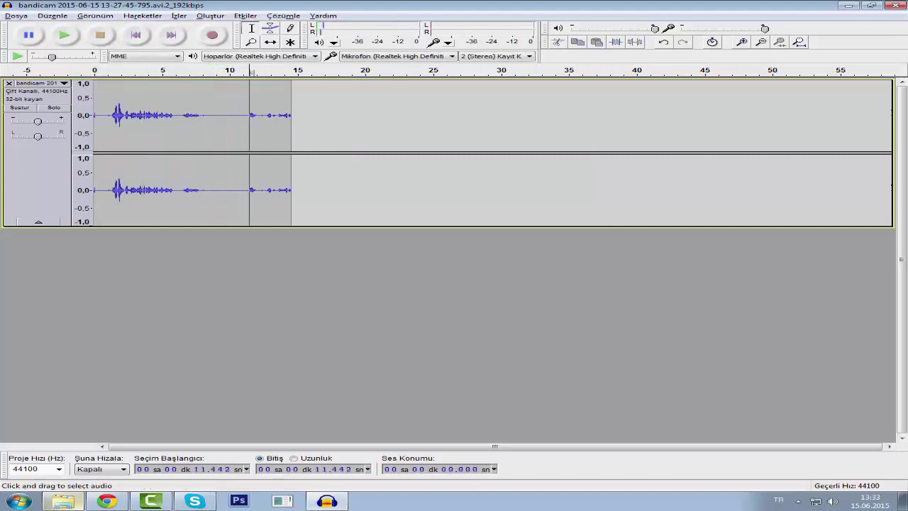
key("space")
key("space")
- Play the speech from about 3.6 seconds and the pause from about 9.1 seconds to compare the remaining noise
left_click(143, 117)
key("space")
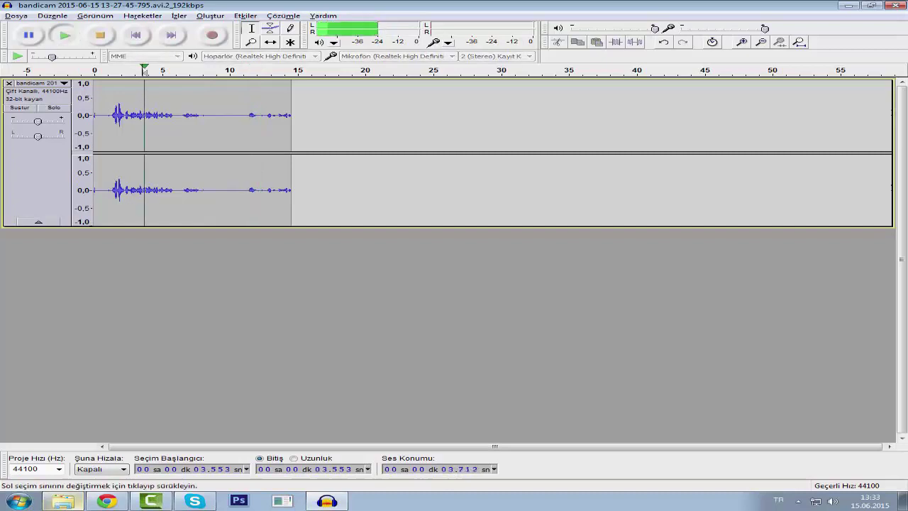
key("space")
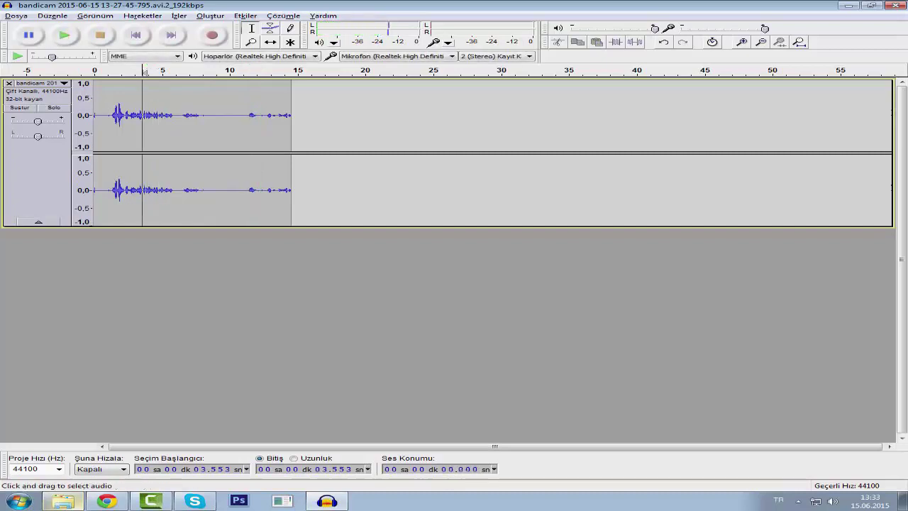
left_click(218, 117)
key("space")
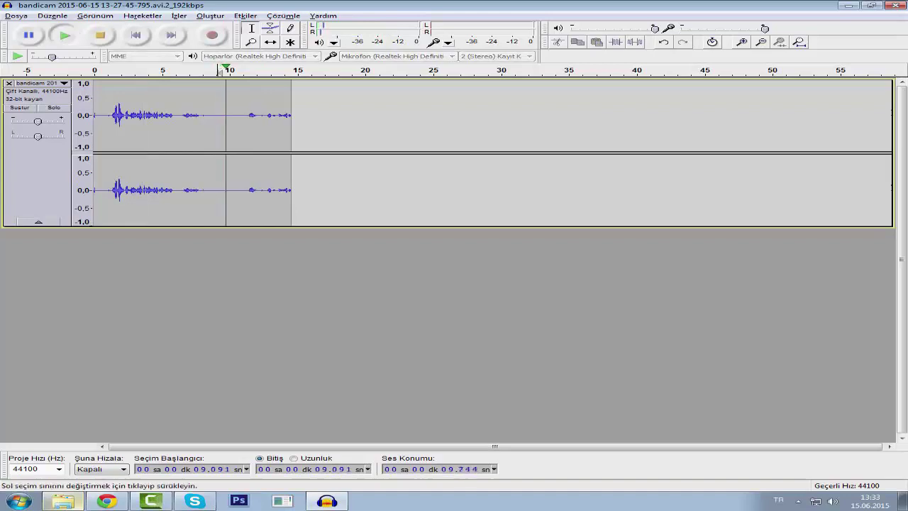
key("space")
- Capture a new noise profile with Noise Removal (Gürültü Kaldır) from the passage between about 8.2 and 10.9 seconds
left_click_drag(241, 121, 204, 121)
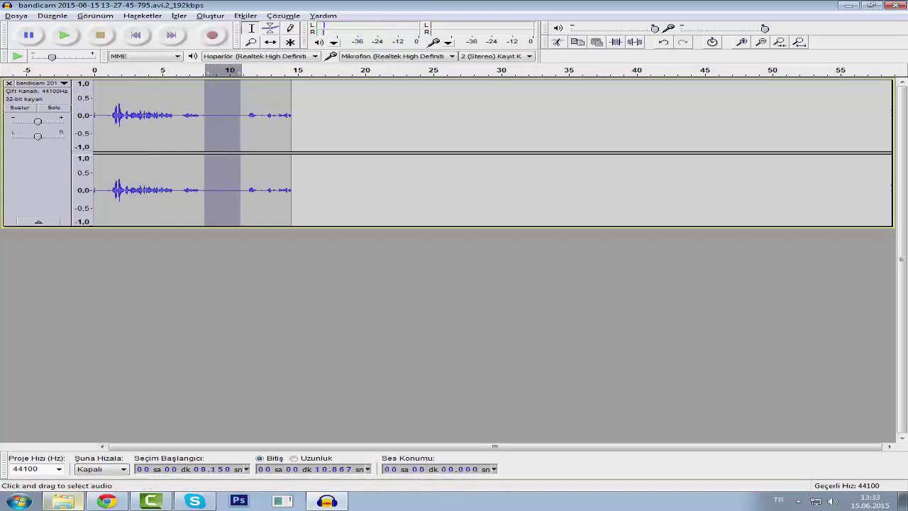
left_click(245, 16)
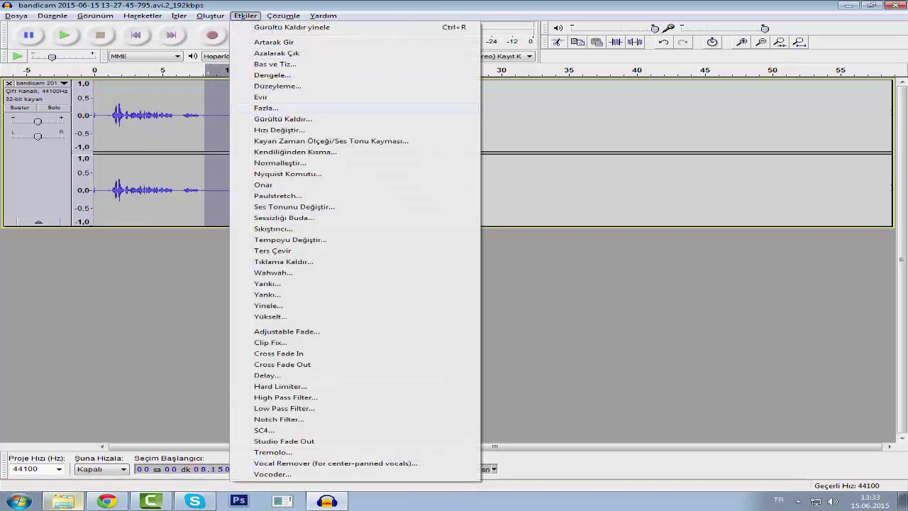
left_click(283, 118)
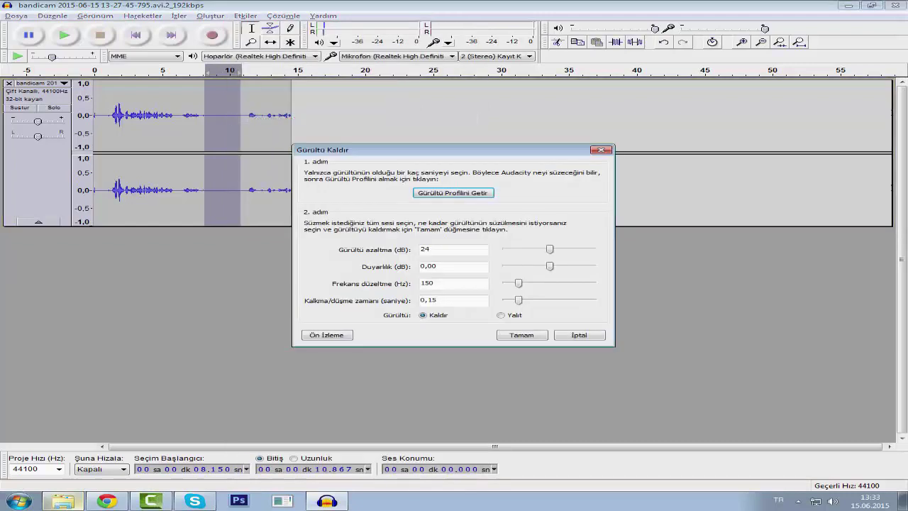
left_click(340, 197)
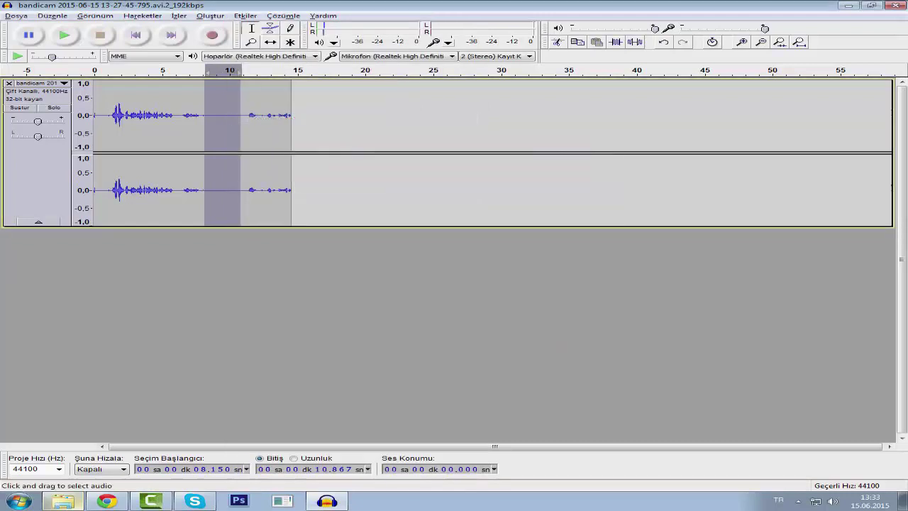
- Apply Noise Removal (Gürültü Kaldır) to the whole track again with 24 dB noise reduction
key("ctrl+a")
left_click(245, 16)
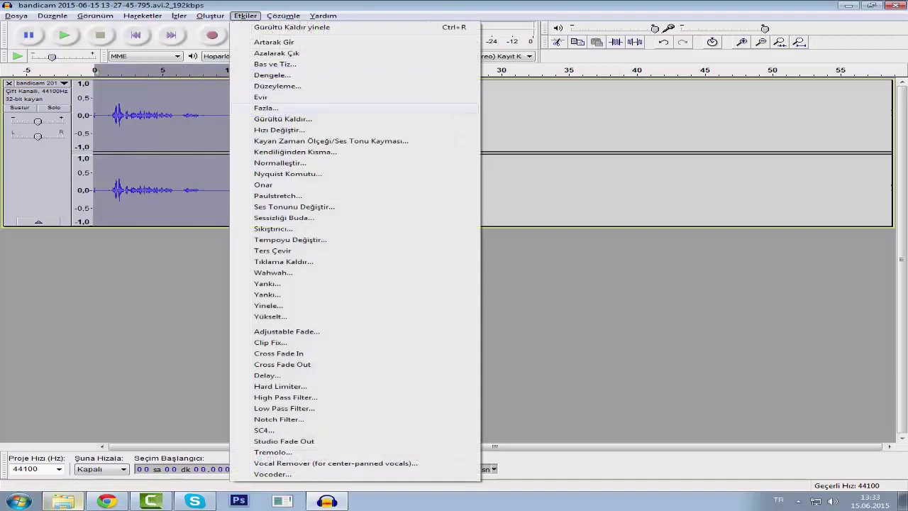
left_click(282, 119)
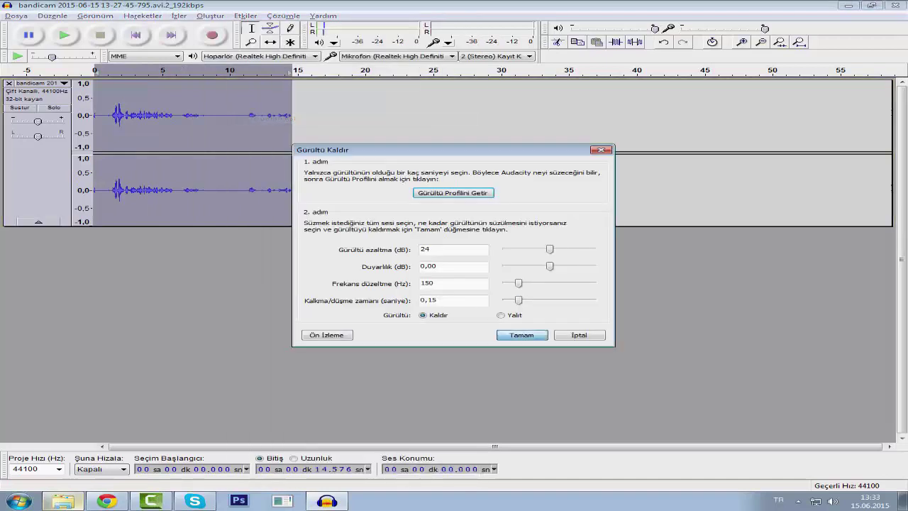
left_click(522, 335)
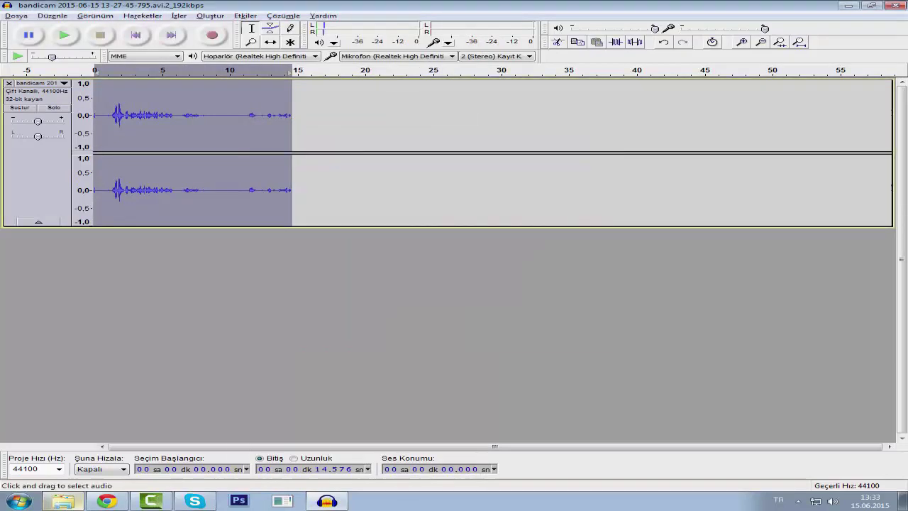
- Play the cleaned track from about 9.3 seconds to check the pause for noise
left_click(220, 128)
key("space")
key("space")
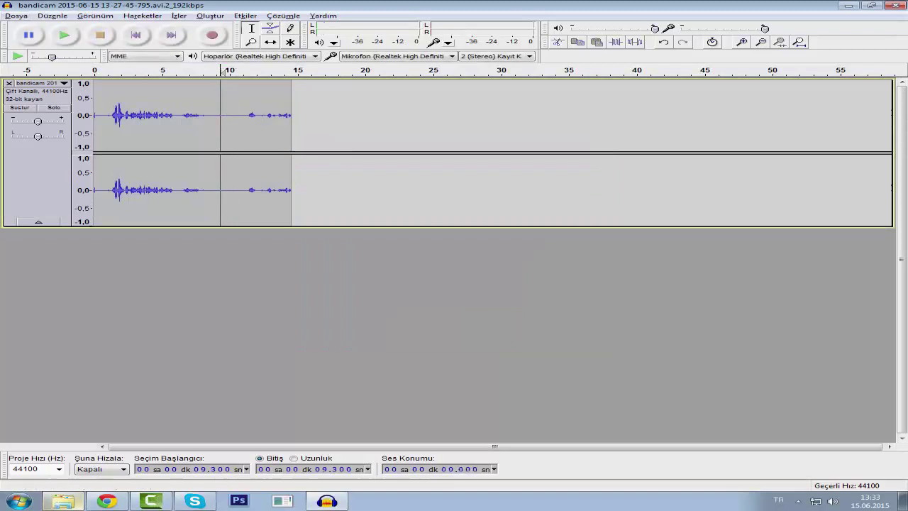
- Export the cleaned audio to the Video folder as ses1 in WAV (Microsoft) 16-bit PCM format, keeping the metadata as is
left_click(17, 16)
left_click(389, 142)
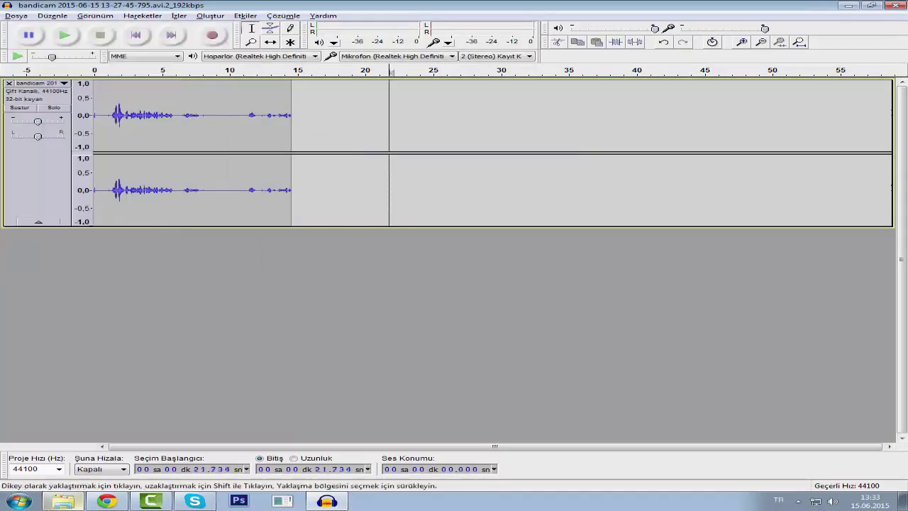
left_click(17, 16)
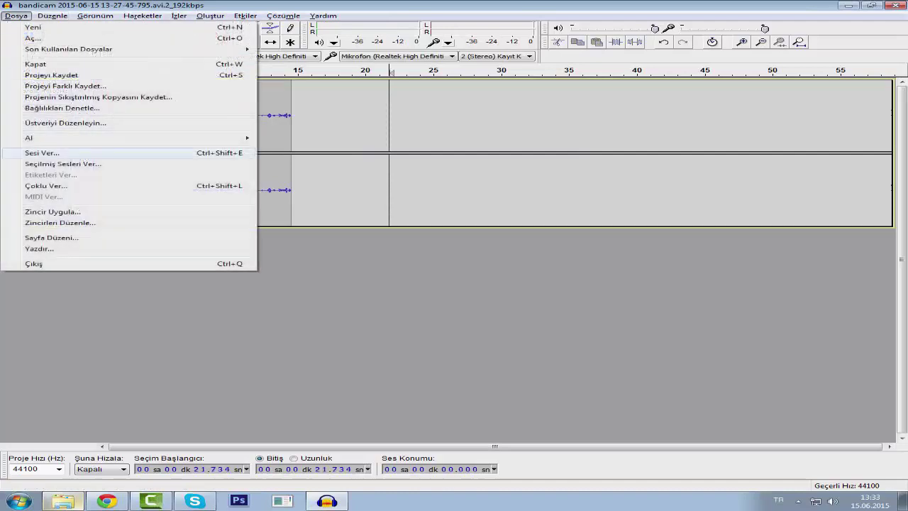
left_click(42, 153)
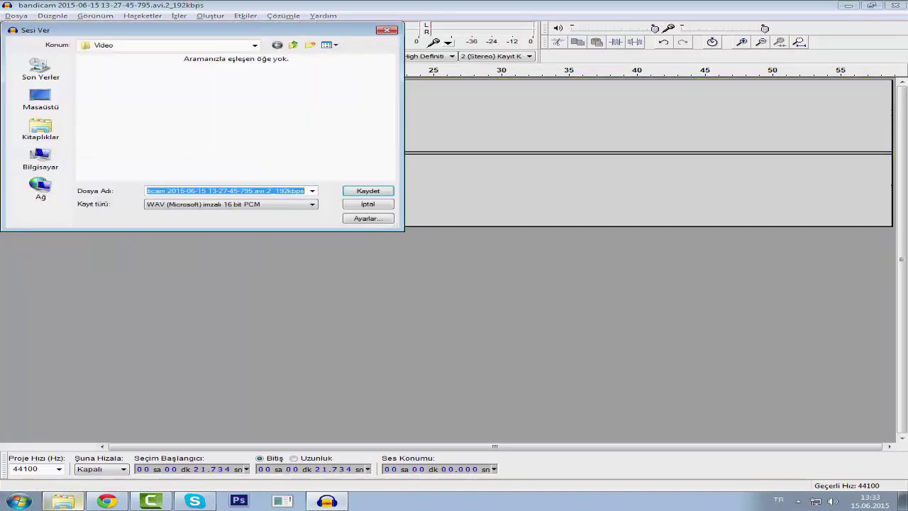
type("ses1")
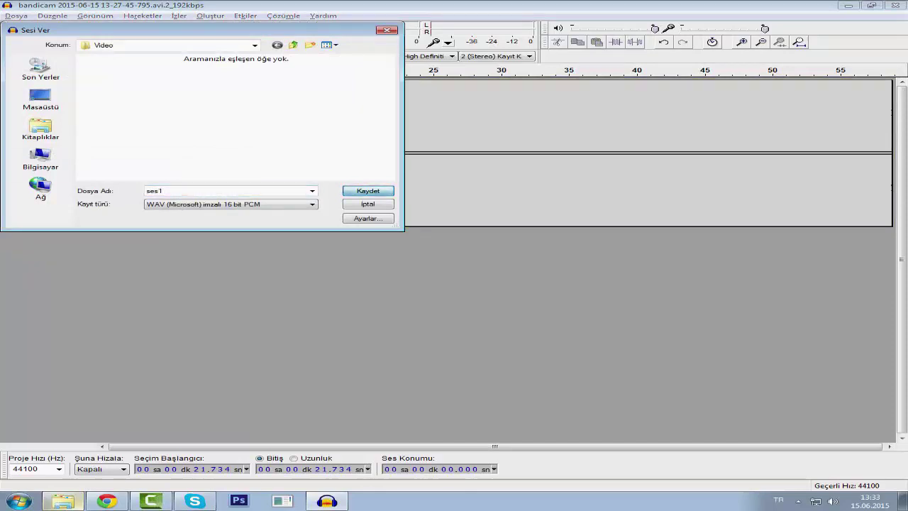
key("Return")
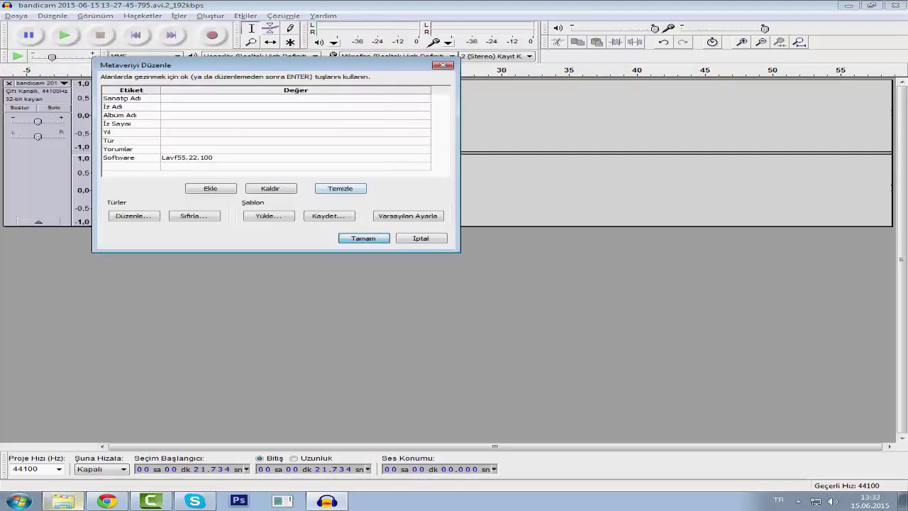
key("Return")
- Check the exported ses1 WAV file in the Video folder and return to the audio project
left_click(63, 501)
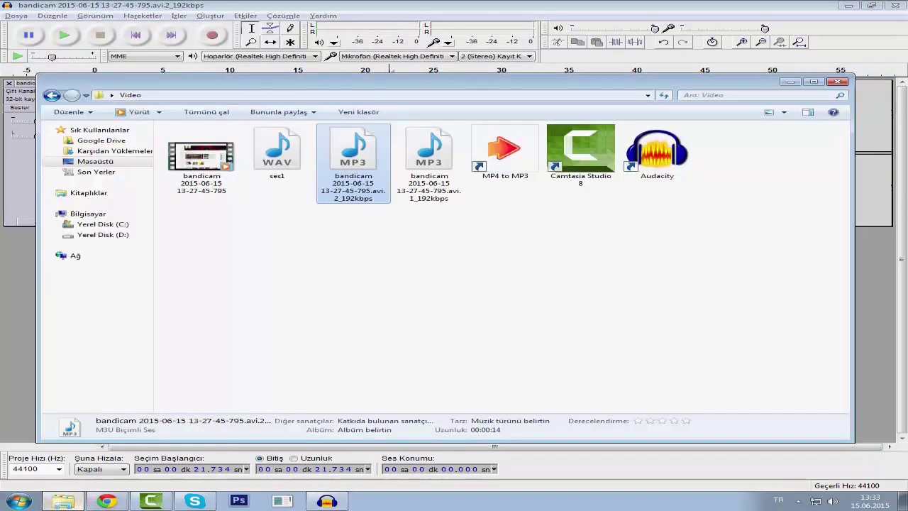
left_click(277, 153)
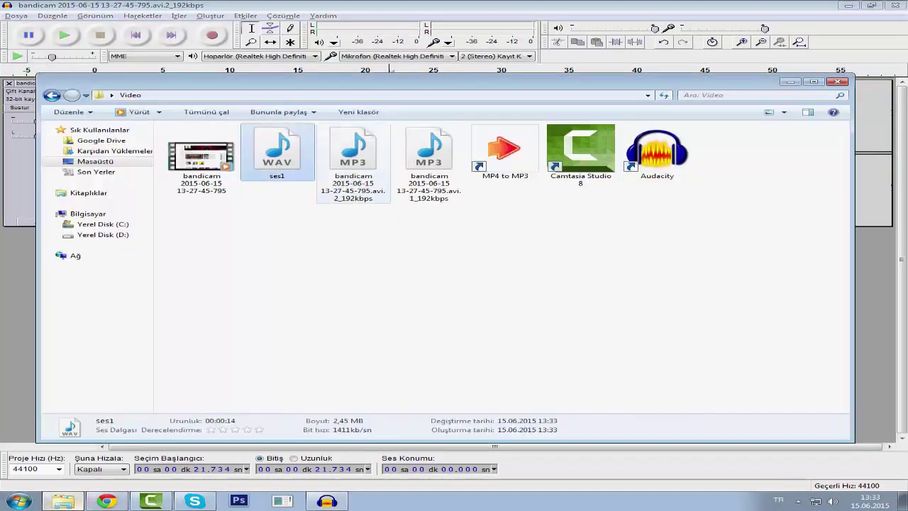
left_click(355, 255)
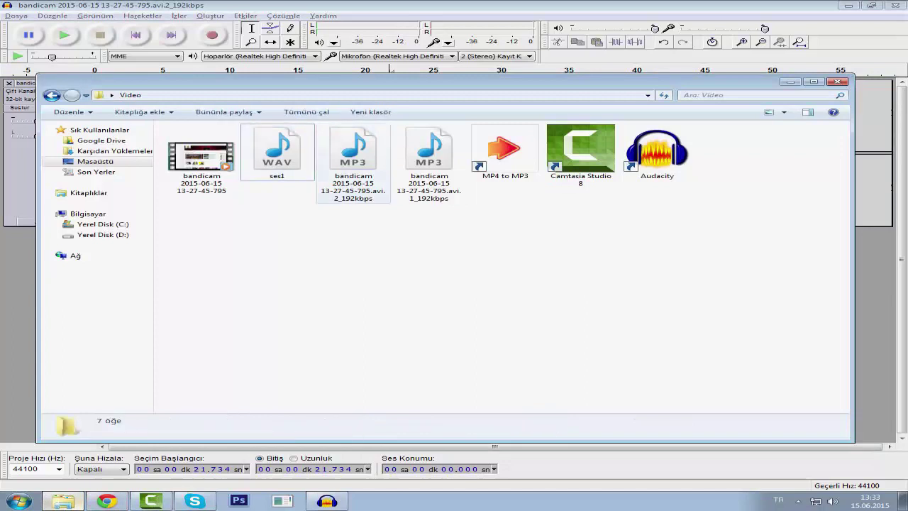
left_click(790, 81)
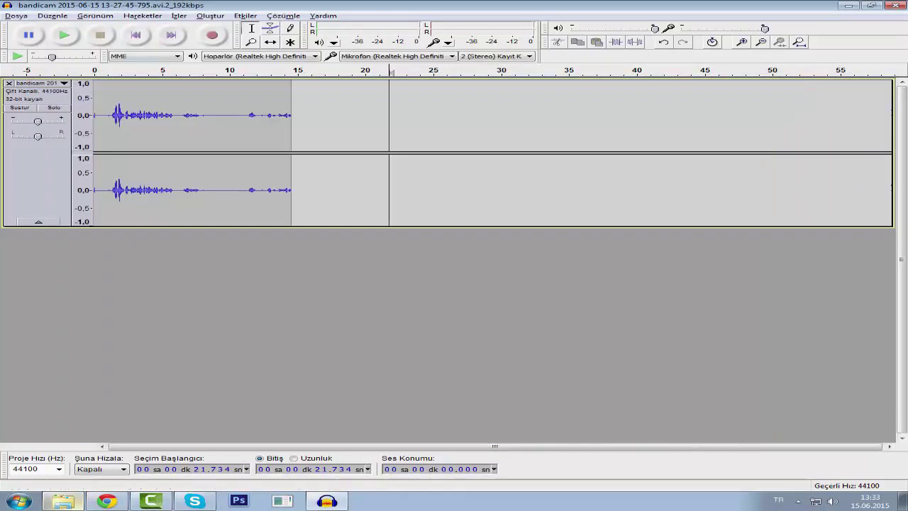
- Import the MP3 ending in avi.1_192kbps from the Video folder into the project and remove the already cleaned track
key("alt+Tab")
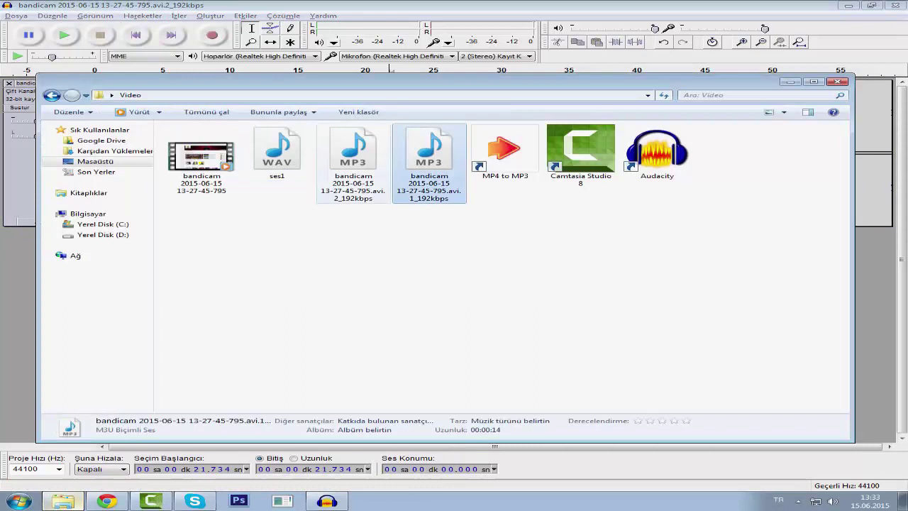
left_click(354, 164)
left_click(430, 163)
key("alt+Tab")
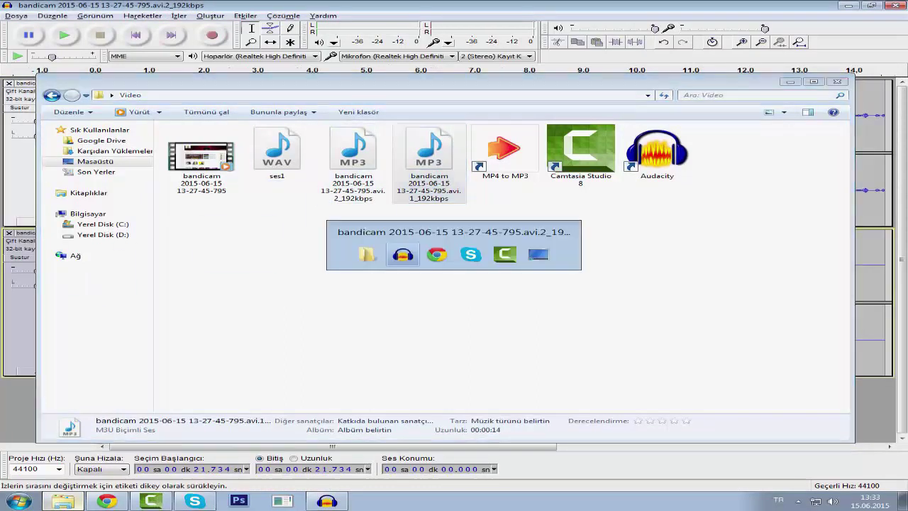
left_click(8, 83)
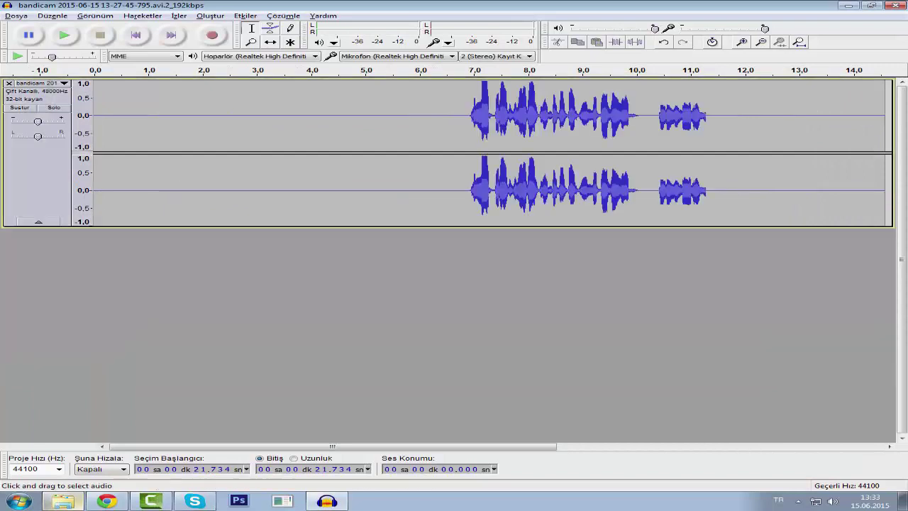
- Play the imported track's silent opening section, including from about 1.8 seconds, to listen for background noise
left_click(395, 134)
key("space")
key("space")
left_click(194, 142)
key("space")
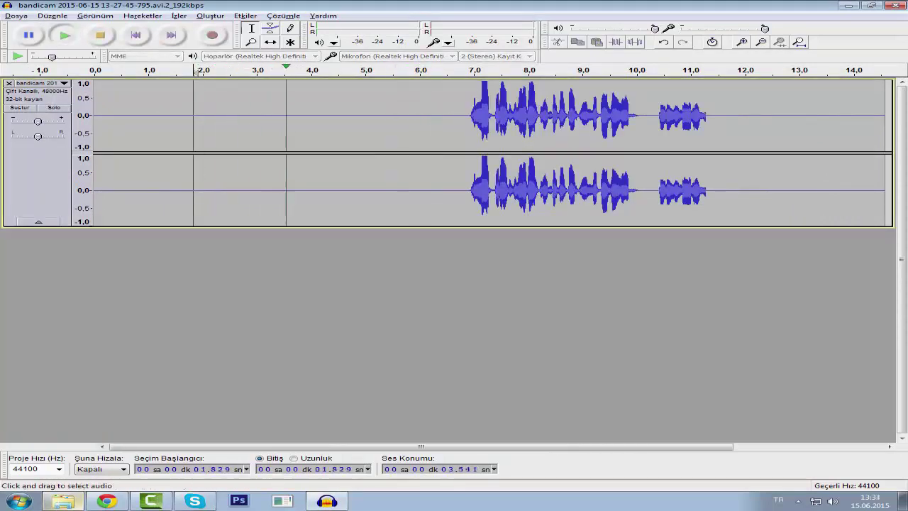
key("space")
key("space")
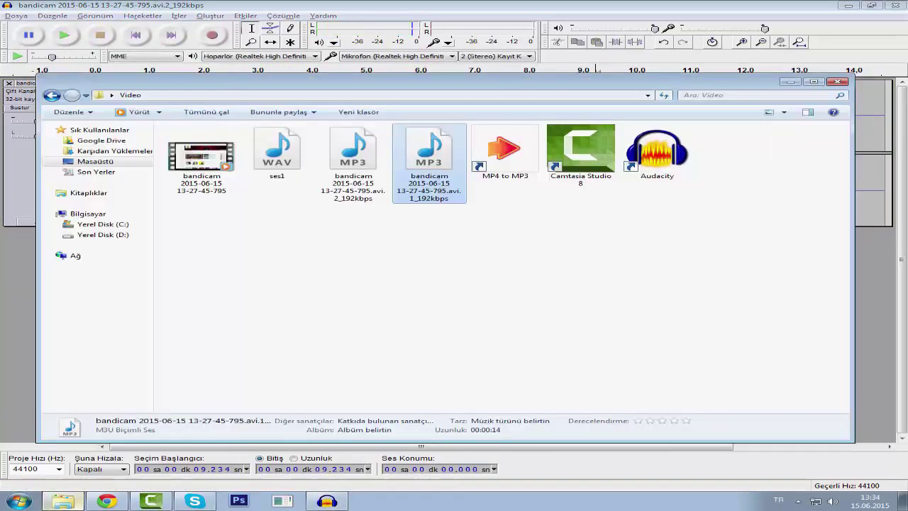
- Return to the audio project and play the track around the gap before the last speech segment, including from about 10.5 seconds
left_click(790, 82)
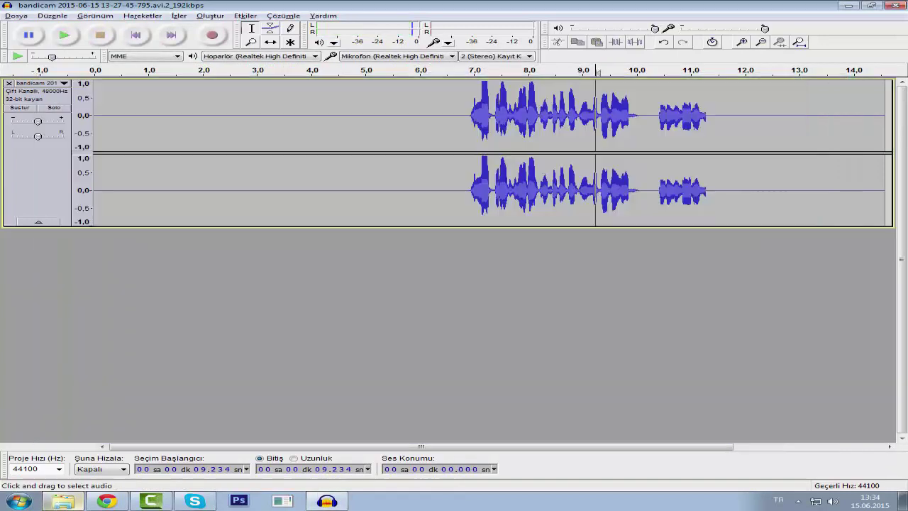
left_click(637, 142)
key("space")
key("space")
left_click(662, 142)
key("space")
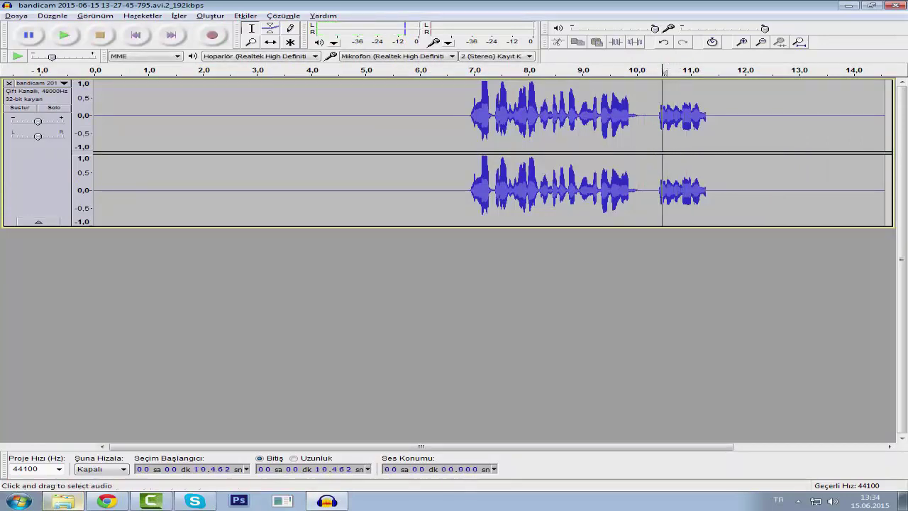
- Capture a noise profile with Noise Removal (Gürültü Kaldır) from the passage between about 6.4 and 6.9 seconds, just before the first speech
left_click_drag(464, 185, 416, 186)
left_click(462, 186)
left_click_drag(470, 117, 442, 117)
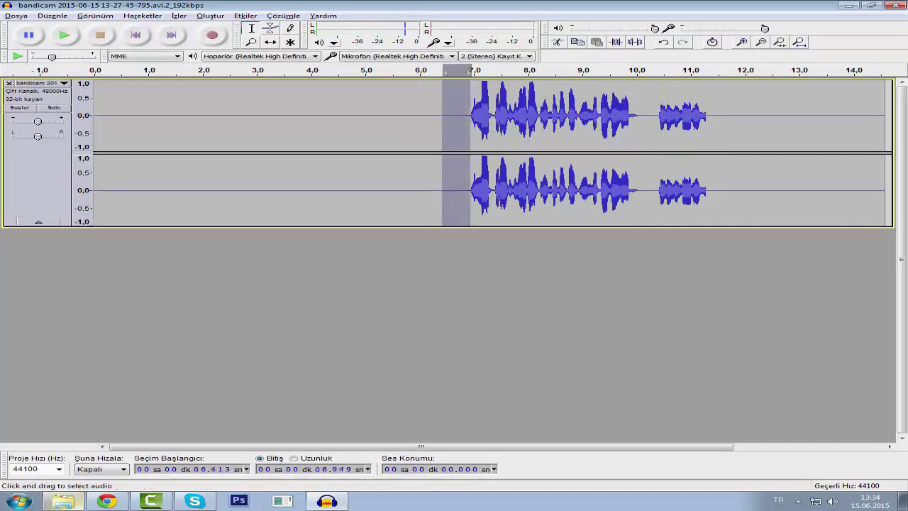
left_click(245, 15)
left_click(282, 119)
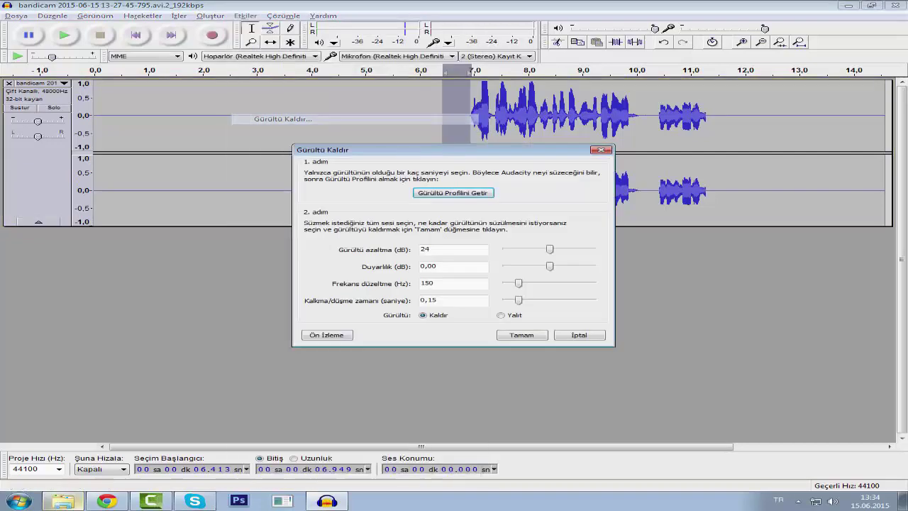
left_click(453, 192)
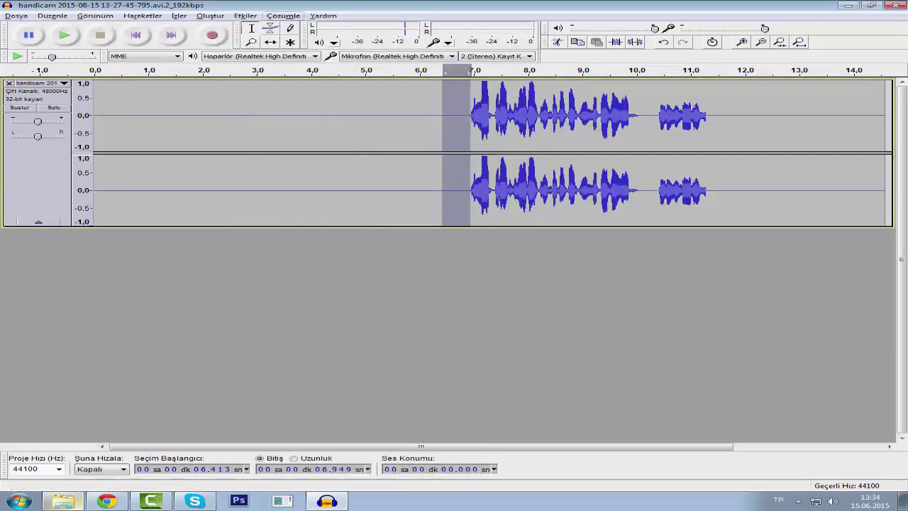
- Apply Noise Removal (Gürültü Kaldır) to the entire second track with 24 dB noise reduction
key("ctrl+a")
left_click(245, 15)
left_click(282, 118)
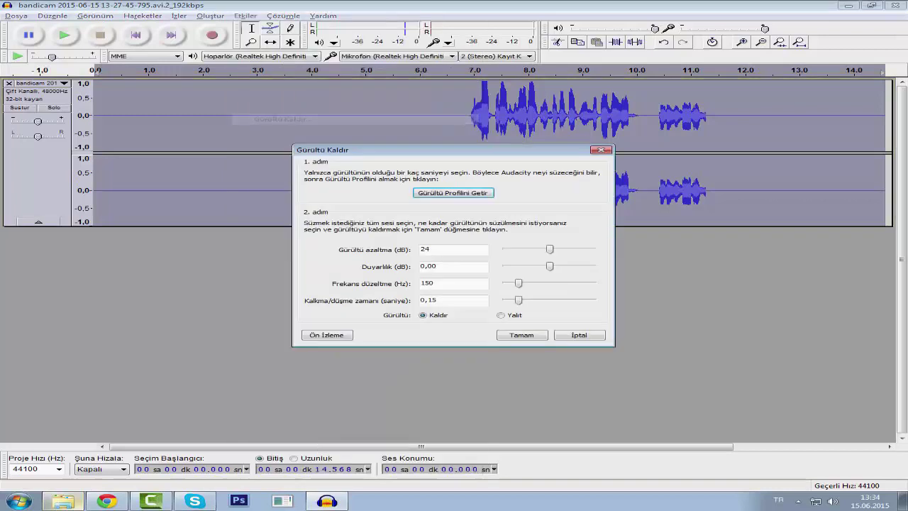
left_click(522, 335)
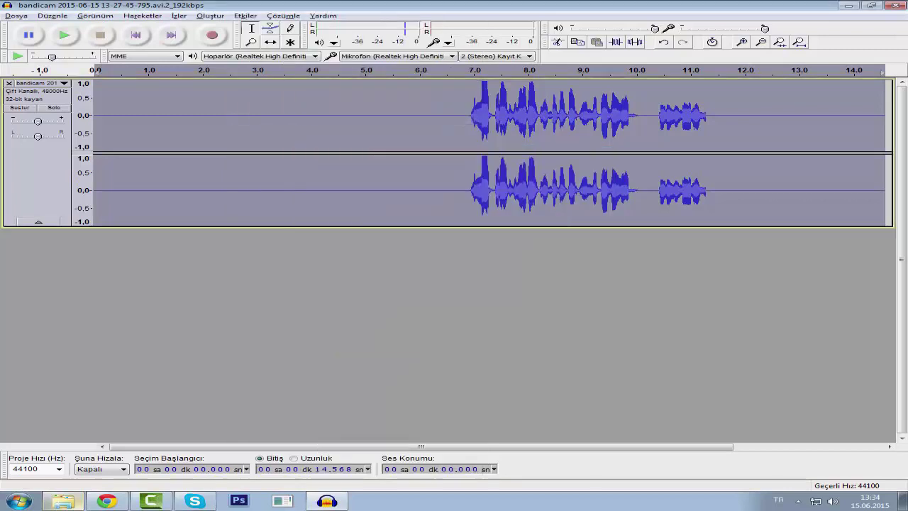
- Remove the cleaned track from the audio project and close the project without saving
left_click(475, 70)
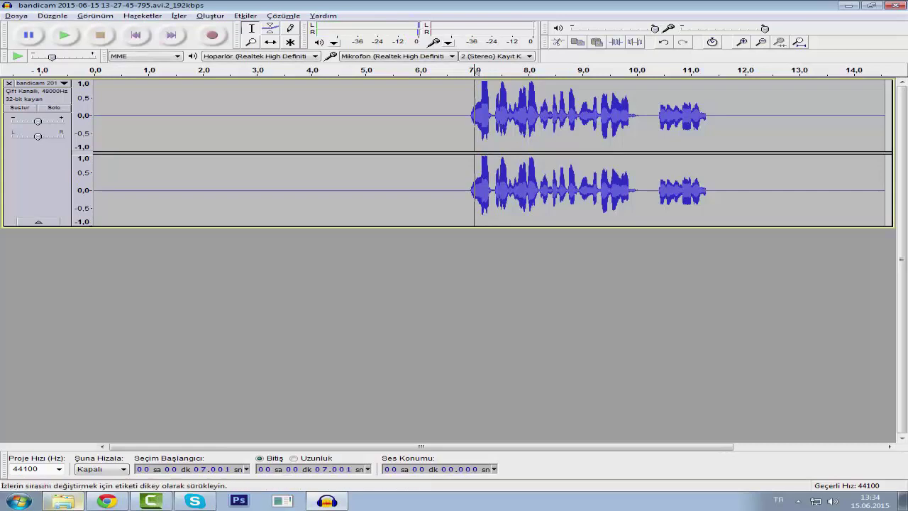
left_click(9, 83)
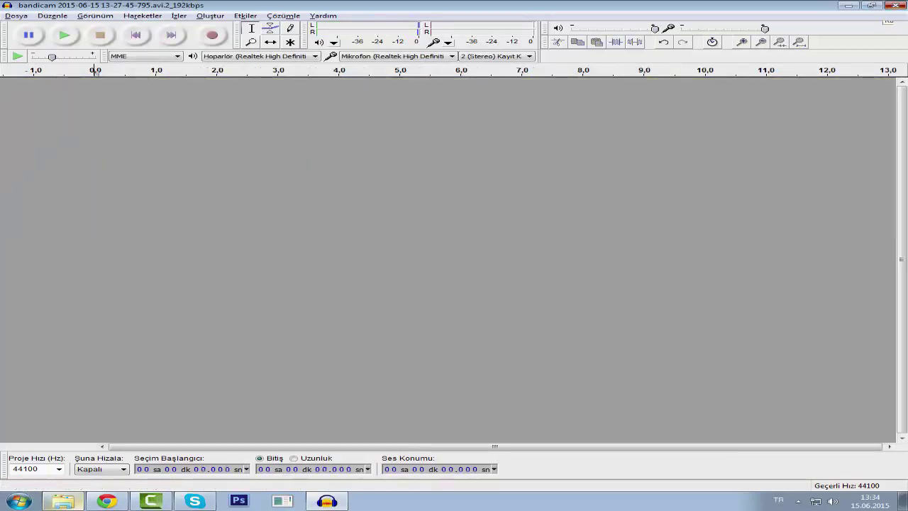
left_click(895, 5)
left_click(475, 299)
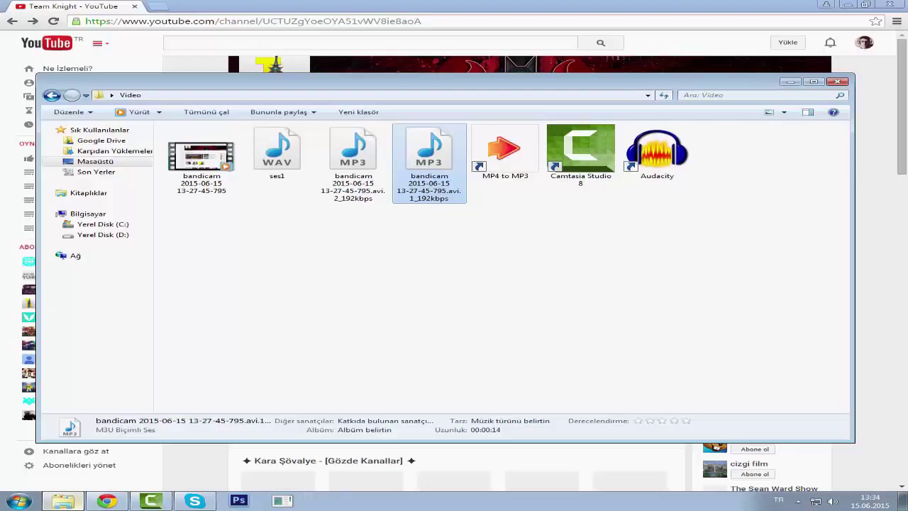
- Delete the bandicam avi.2_192kbps MP3 and rename the remaining bandicam MP3 as ses2
left_click(354, 163)
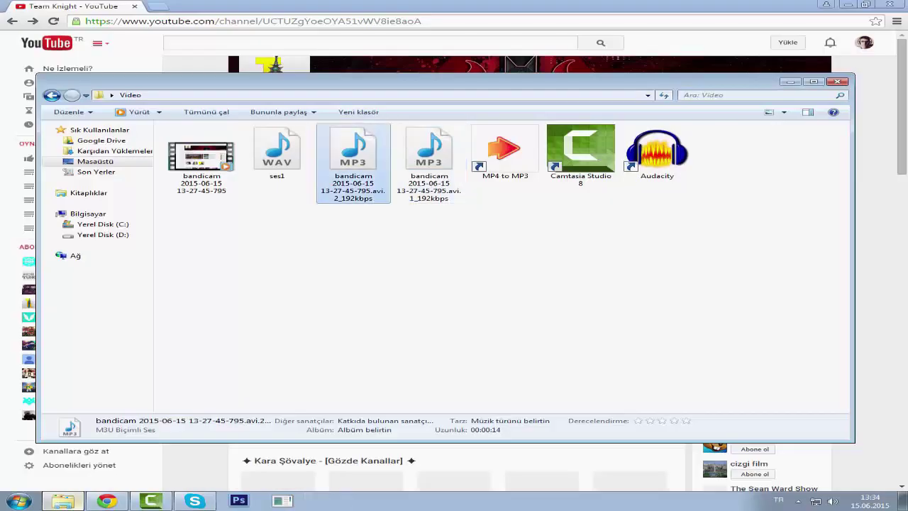
key("Delete")
key("Return")
key("F2")
type("ses2")
key("Return")
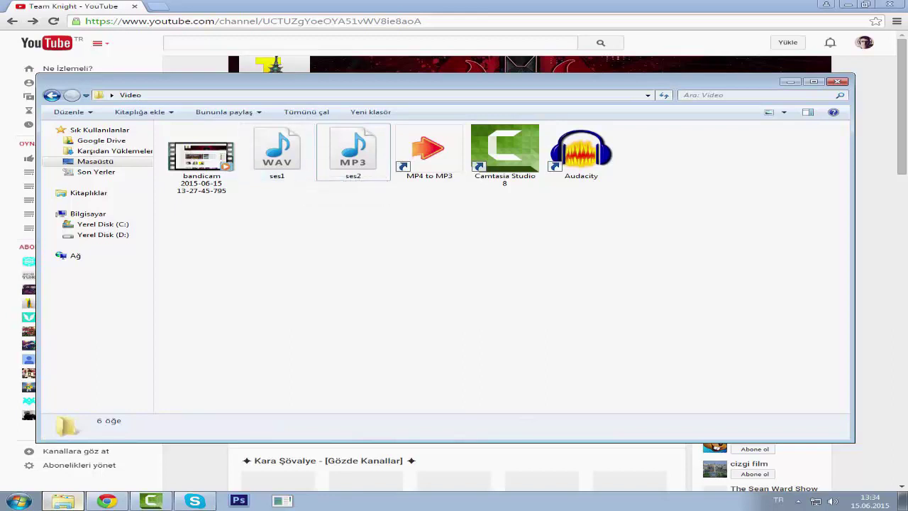
- Play the ses1 WAV file, close the player, and undo the MP3 rename and deletion
double_click(291, 162)
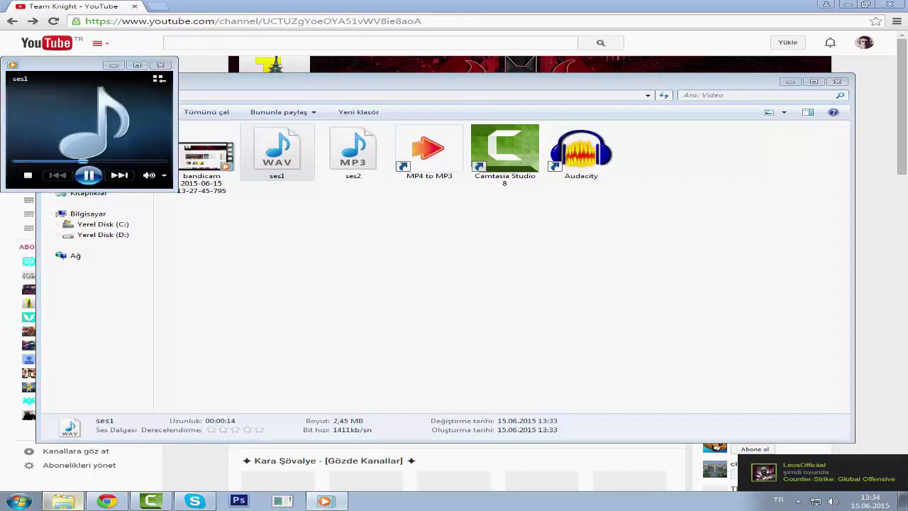
left_click(89, 175)
left_click(161, 65)
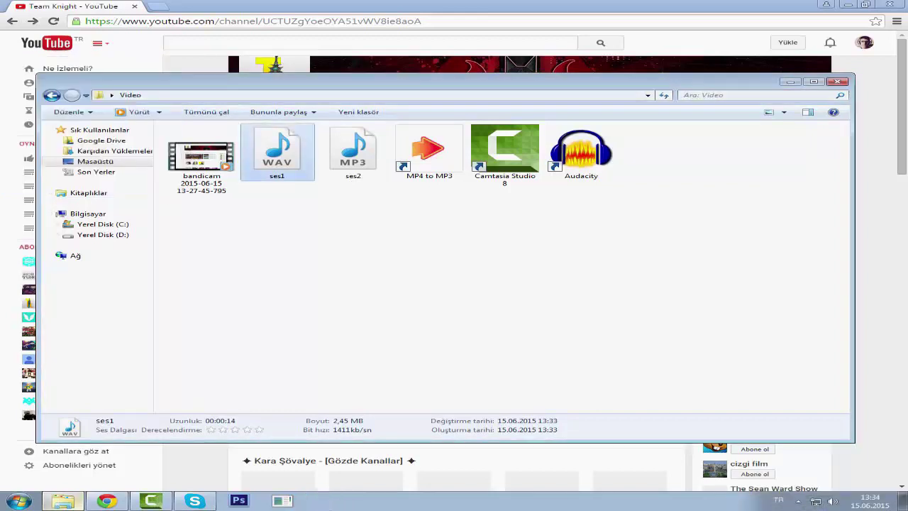
left_click(284, 262)
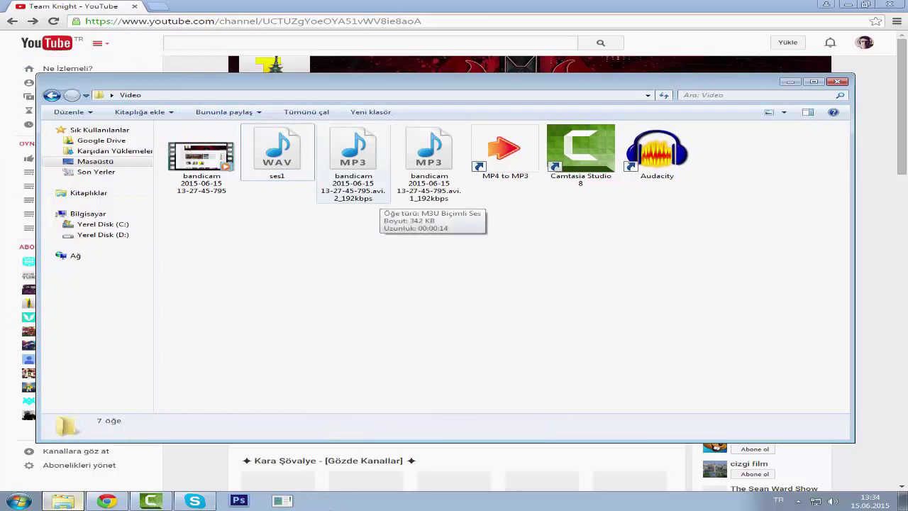
- Play the bandicam avi.2_192kbps MP3 and the ses1 WAV briefly to compare the two recordings
left_click(277, 152)
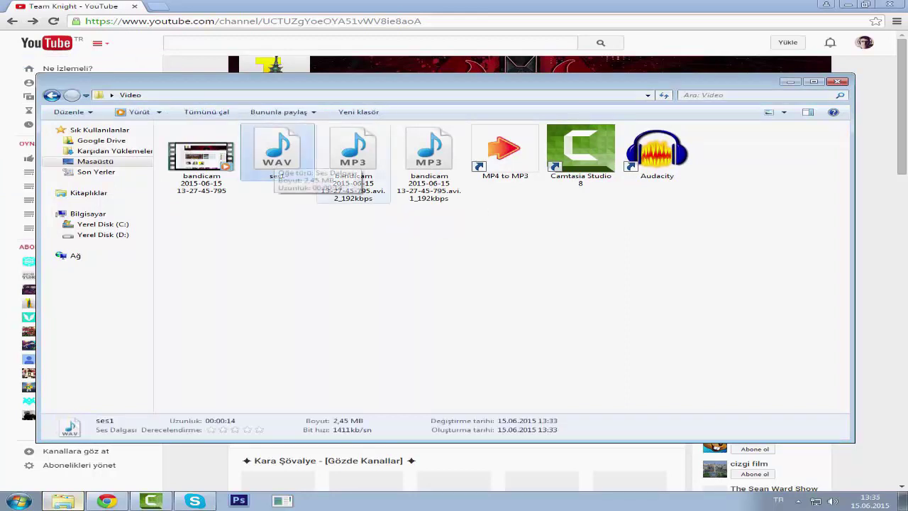
double_click(353, 152)
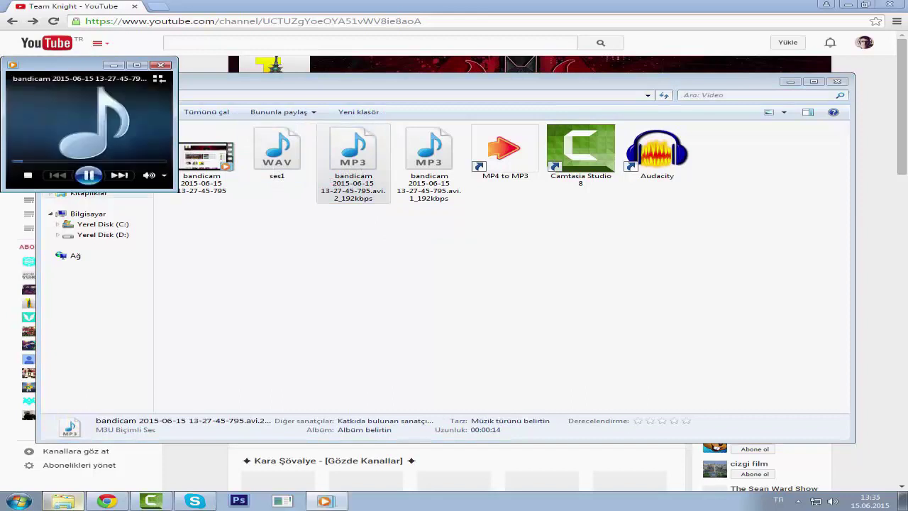
left_click(161, 65)
double_click(278, 152)
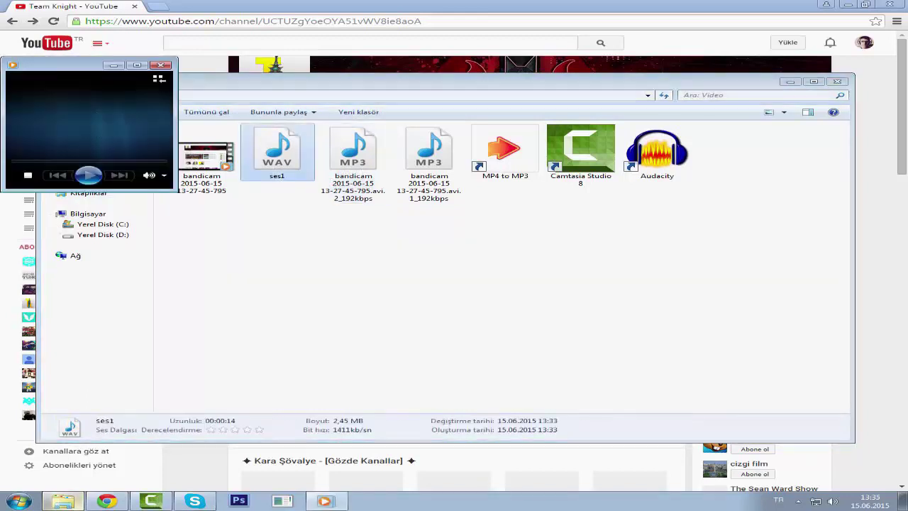
left_click(161, 64)
- Delete the bandicam avi.2_192kbps MP3 from the Video folder
left_click(352, 160)
key("Delete")
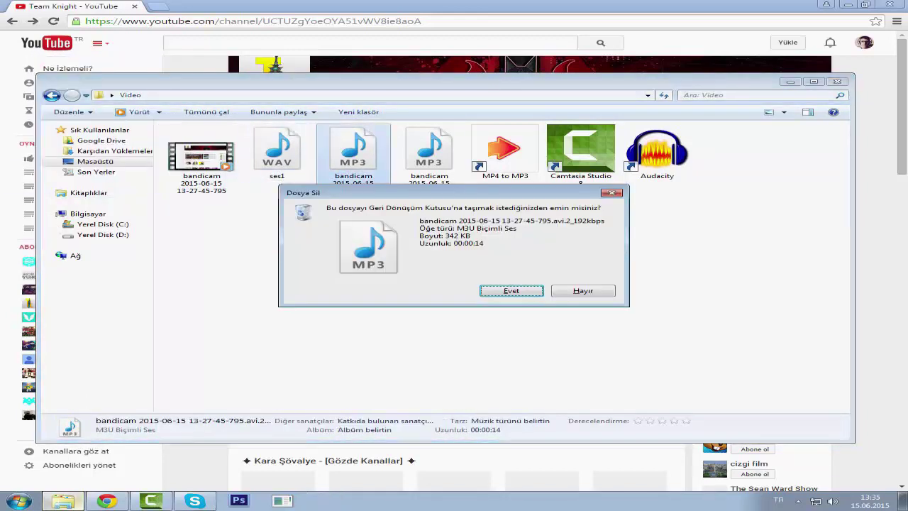
left_click(512, 289)
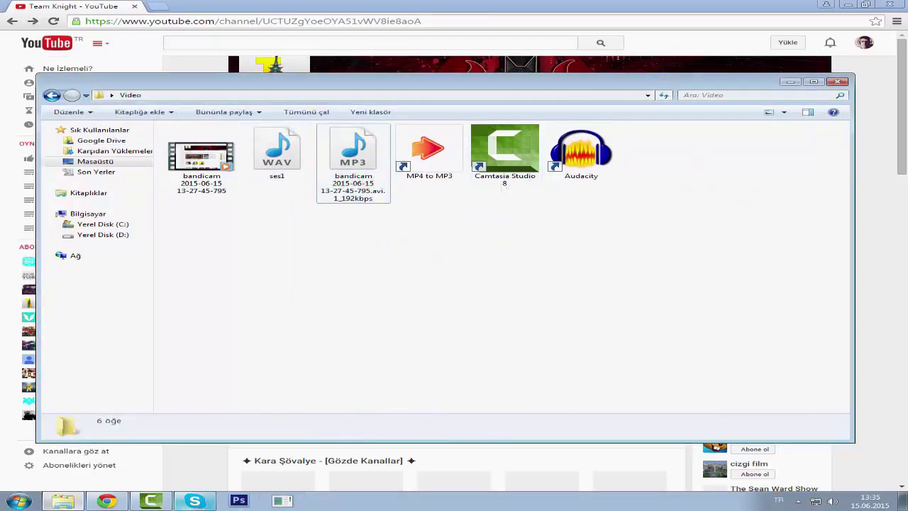
- Switch to Camtasia Studio and import the bandicam AVI, ses1 WAV and bandicam avi.1_192kbps MP3 from the Video folder into the clip bin
left_click(152, 501)
left_click(192, 438)
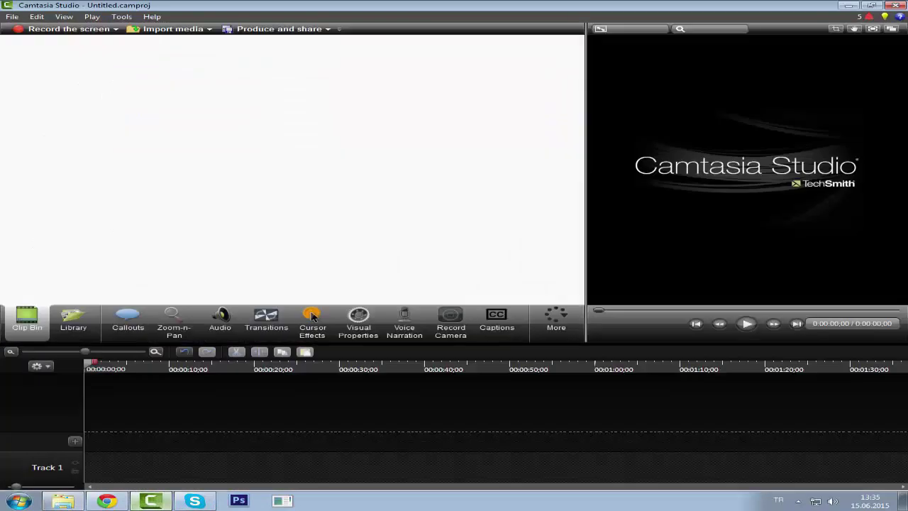
left_click(62, 501)
left_click_drag(200, 156, 195, 55)
left_click_drag(372, 222, 61, 81)
- Place the bandicam video on Track 1, add tracks up to Track 3, and shift the video to start at about 8 seconds
left_click_drag(40, 147, 106, 467)
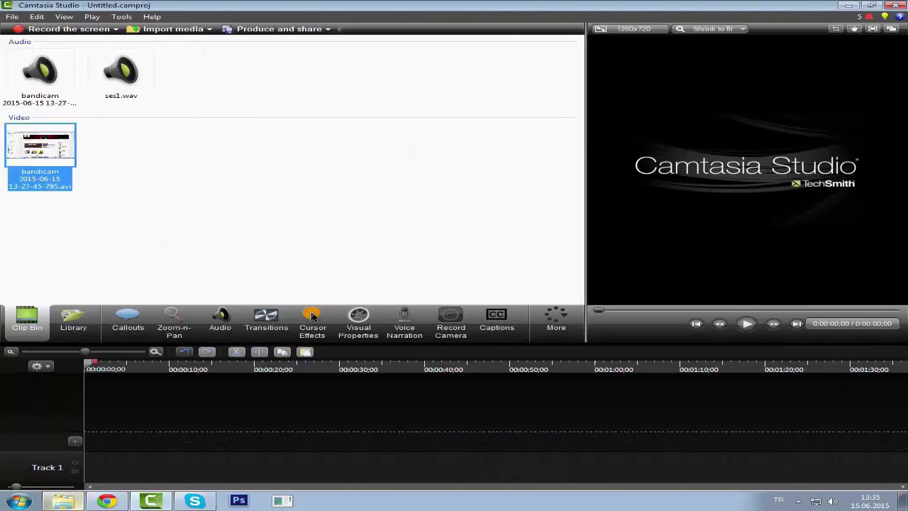
left_click(74, 410)
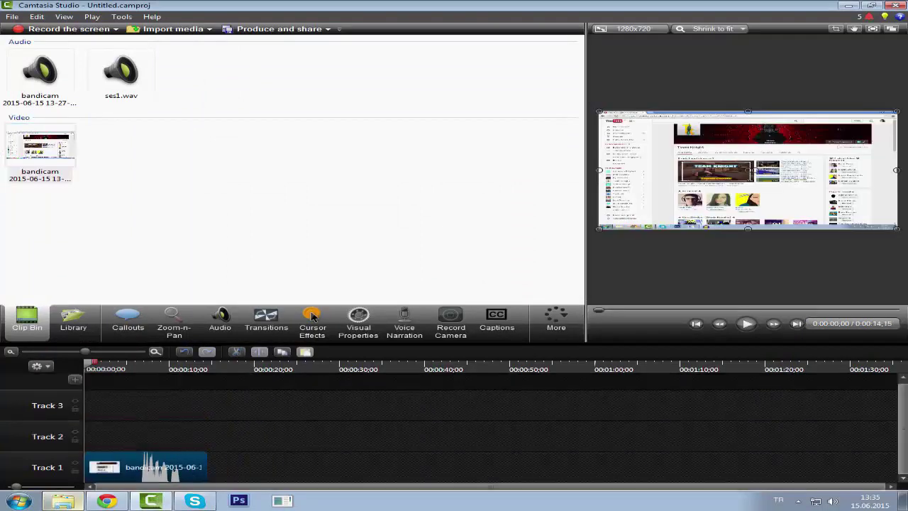
left_click_drag(156, 468, 213, 467)
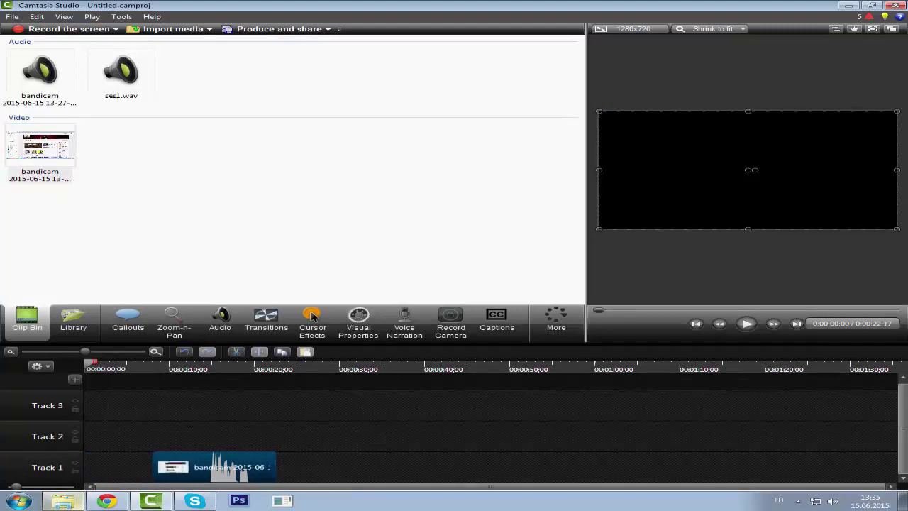
- Place ses1.wav on Track 2 and the bandicam MP3 on Track 3, aligned with the video's start at about 8 seconds
left_click_drag(84, 362, 177, 362)
left_click(206, 434)
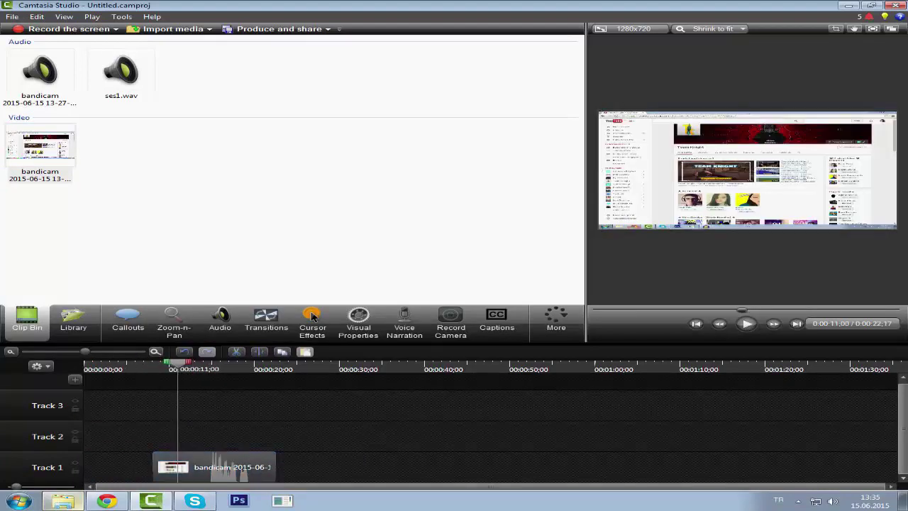
key("ctrl+Home")
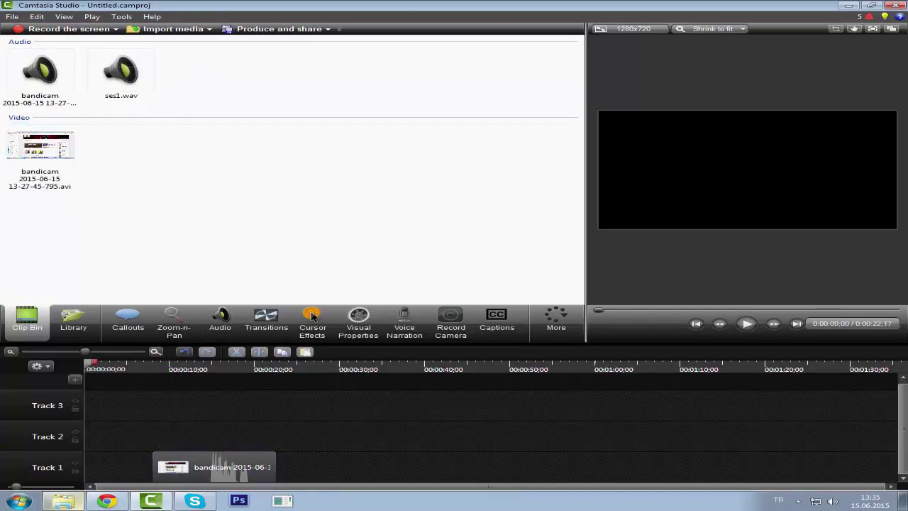
left_click(121, 71)
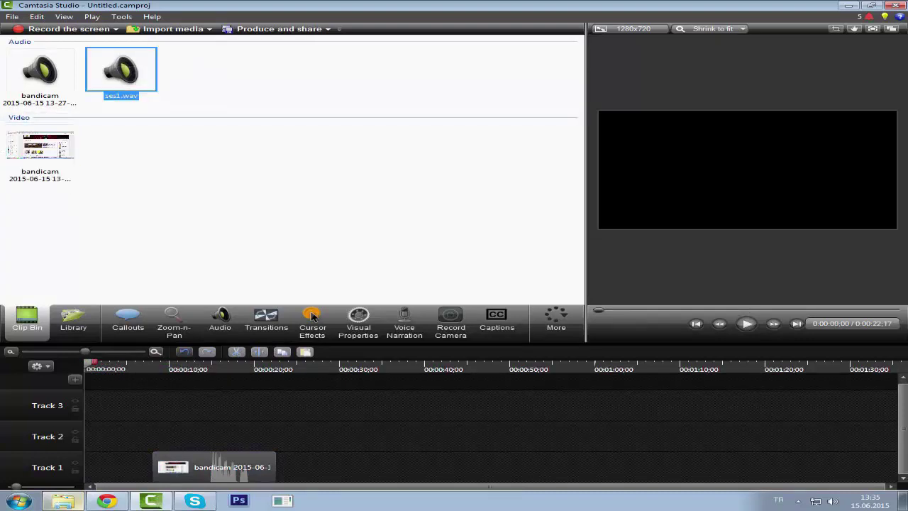
left_click_drag(121, 70, 157, 436)
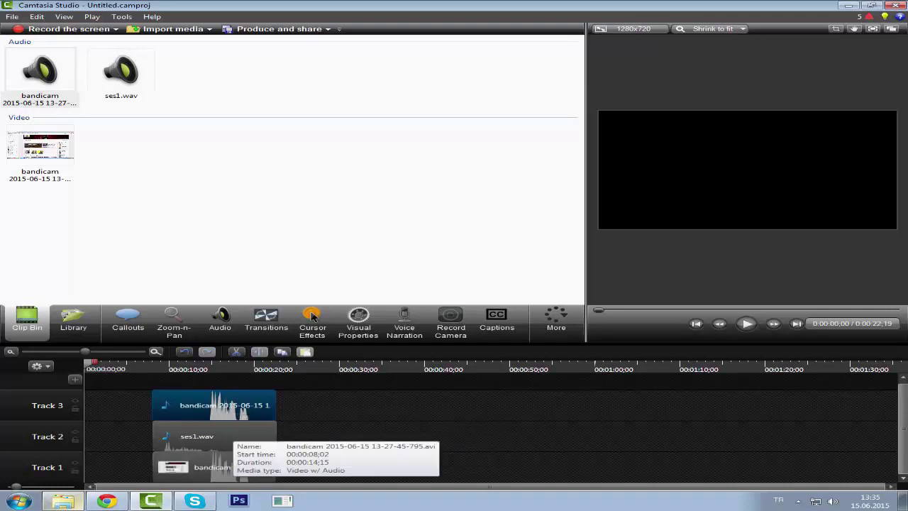
- Silence the built-in audio of the bandicam video clip on Track 1 and return to the clip bin
left_click(233, 469)
left_click(220, 321)
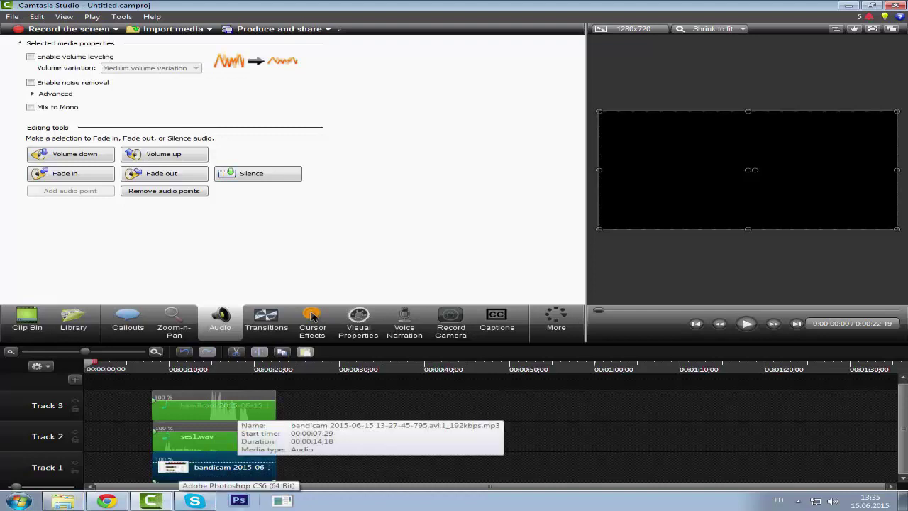
left_click(27, 321)
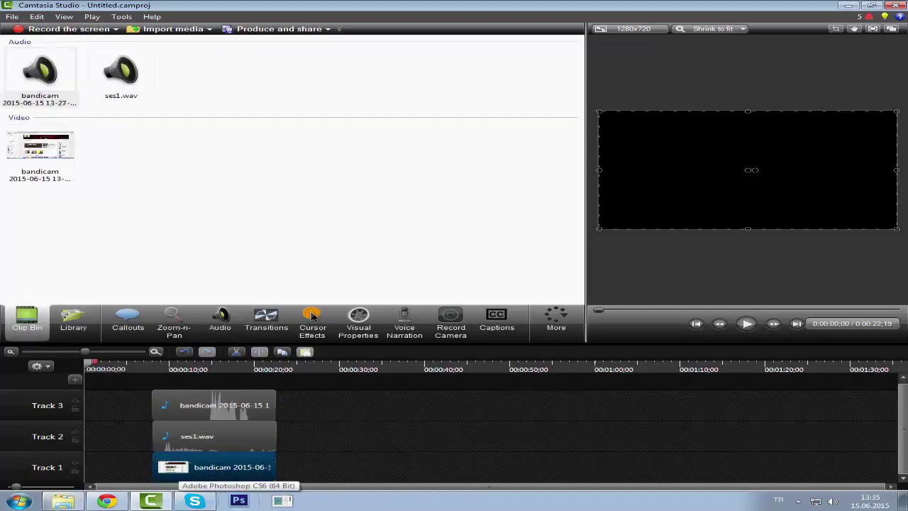
- Play the timeline from the clips' start to about 19 seconds to check the combined audio, and return to the clips' start
left_click_drag(85, 363, 152, 362)
key("space")
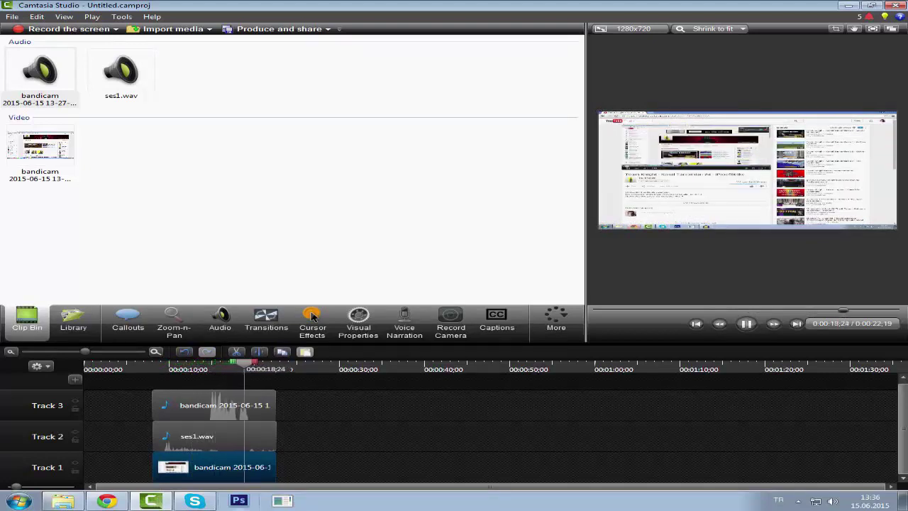
key("space")
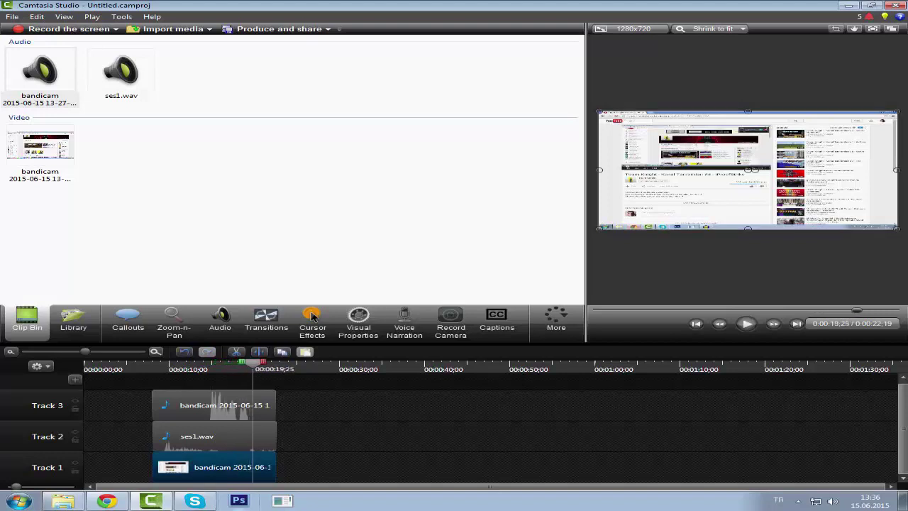
left_click_drag(253, 363, 152, 363)
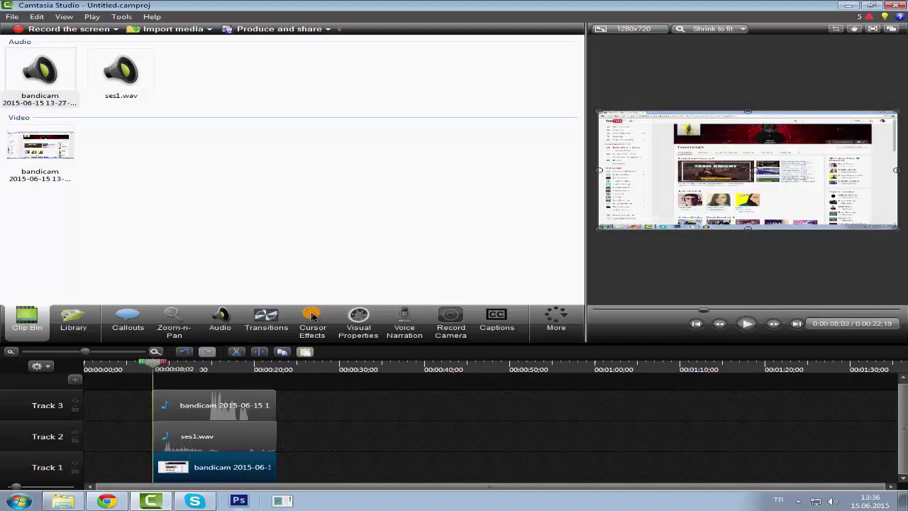
- Try splitting the clips on all three tracks at about 12 seconds, and undo the split
left_click(188, 408)
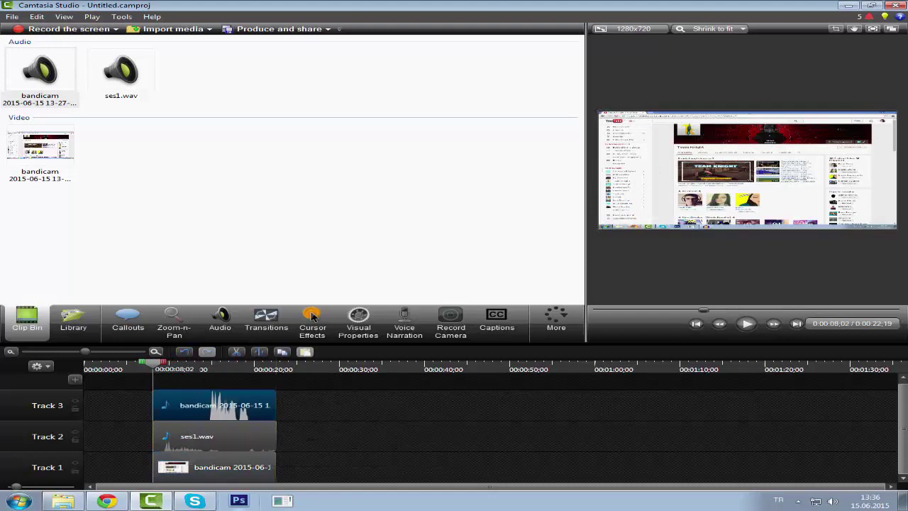
left_click(310, 434)
left_click_drag(153, 363, 191, 363)
left_click(203, 407)
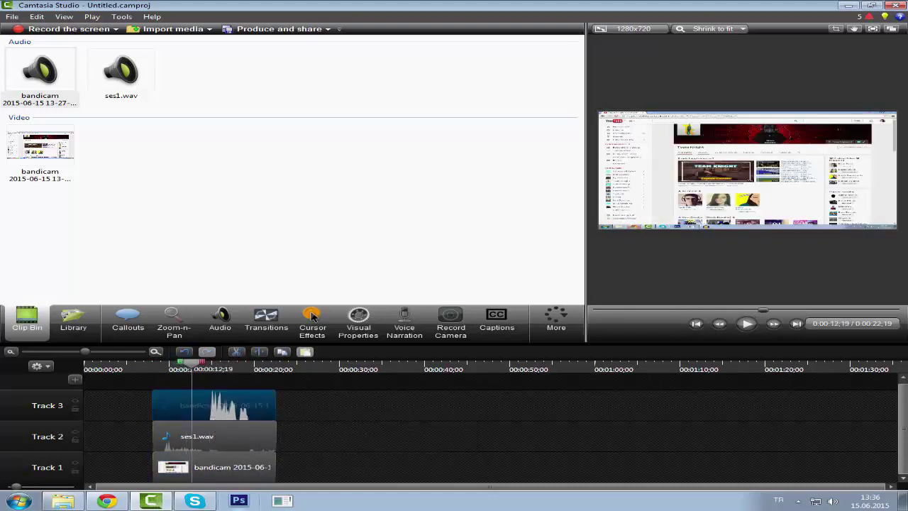
key("ctrl+a")
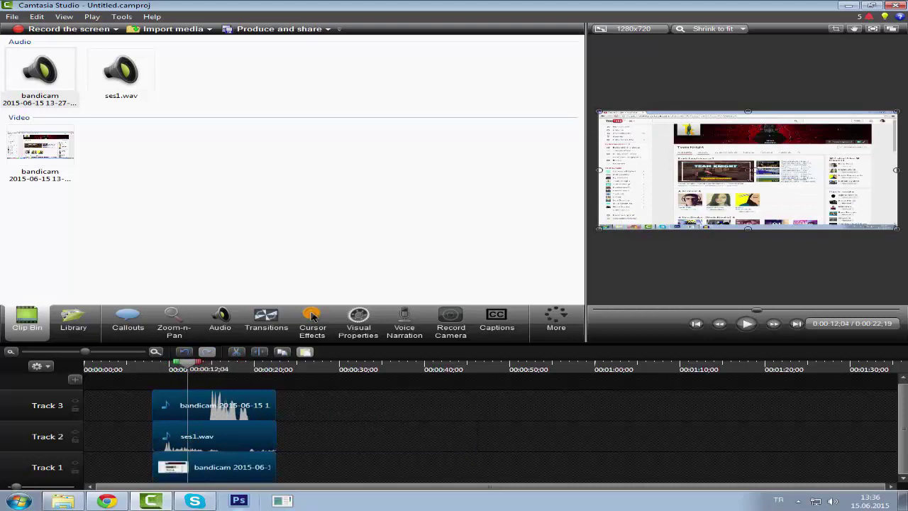
key("s")
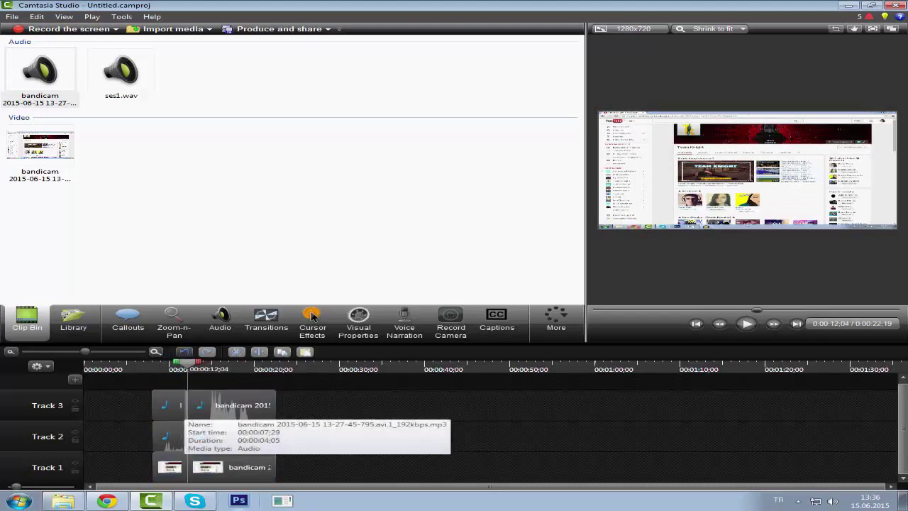
key("ctrl+z")
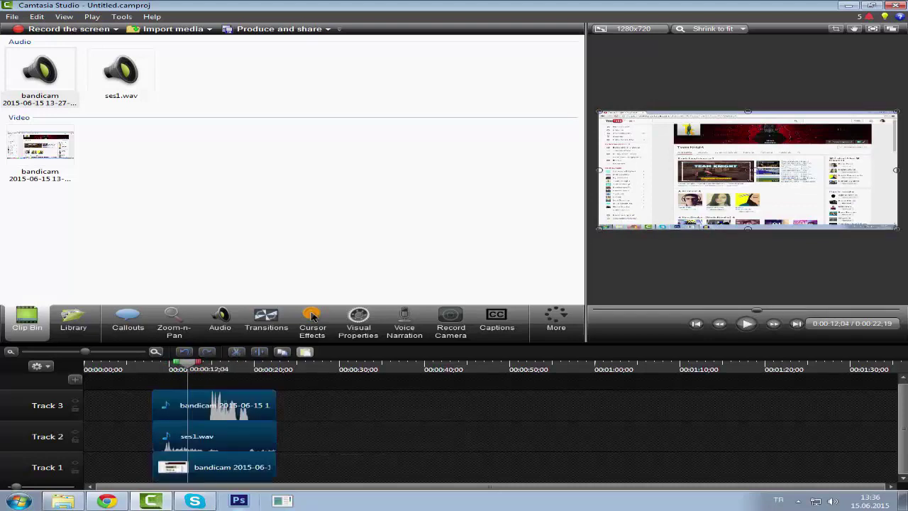
- Split the clips on all three tracks at about 13 seconds and move the first pieces on Tracks 3 and 2 earlier
left_click_drag(167, 363, 116, 364)
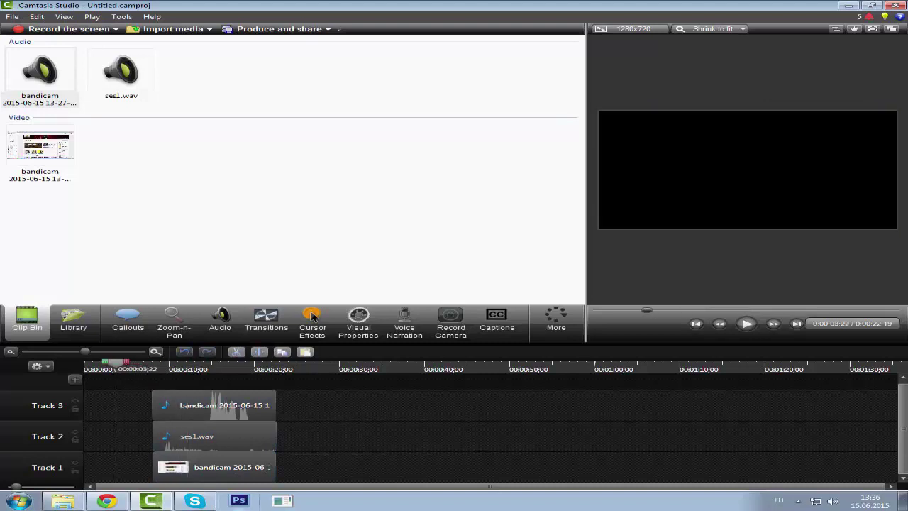
left_click(213, 466)
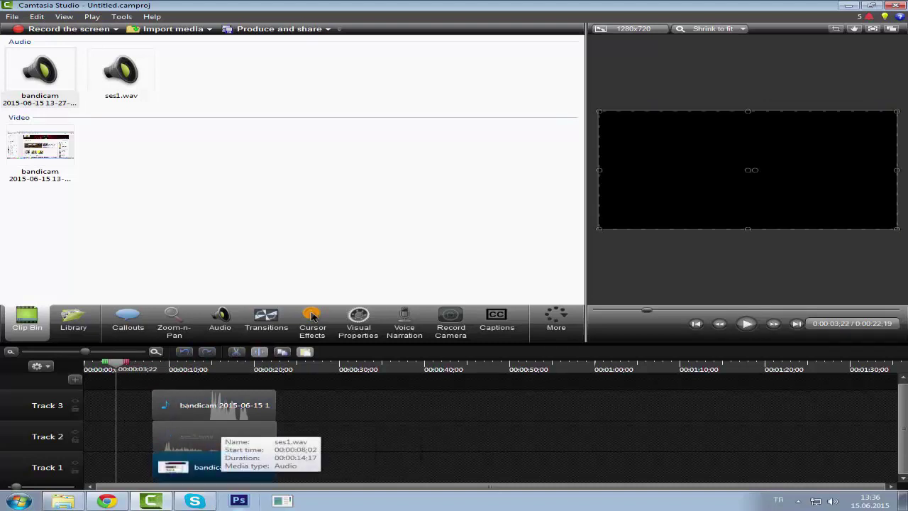
key("ctrl+a")
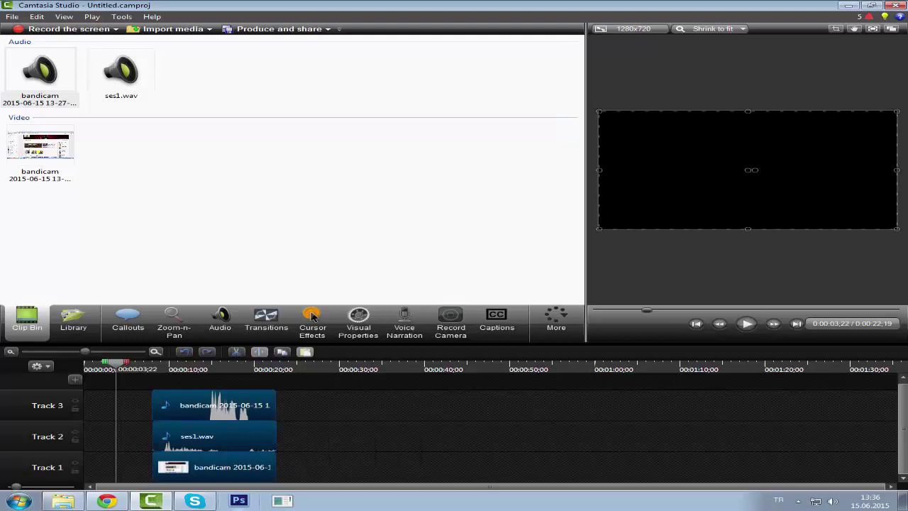
left_click_drag(116, 364, 207, 363)
key("s")
left_click_drag(176, 405, 133, 405)
left_click_drag(176, 436, 149, 436)
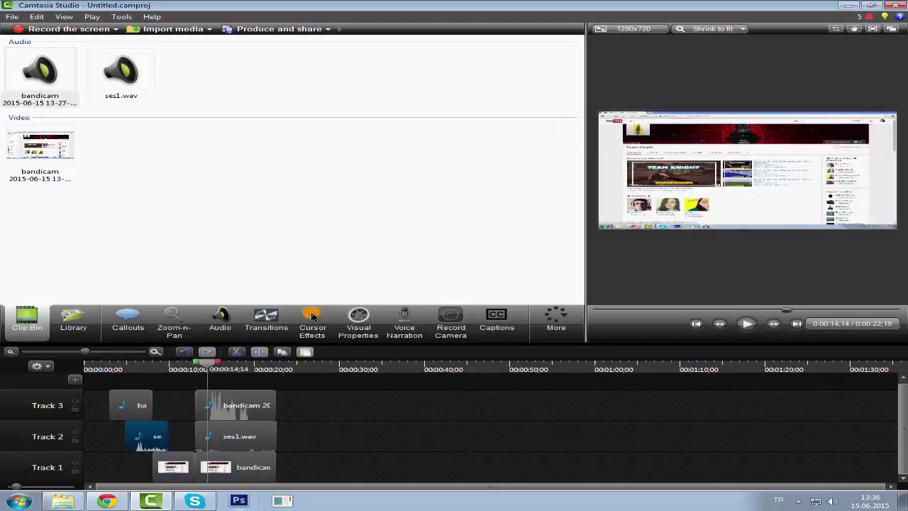
- Move the first clip pieces on all three tracks so they line up at about 5 seconds
key("ctrl+z")
key("ctrl+z")
key("ctrl+z")
key("ctrl+z")
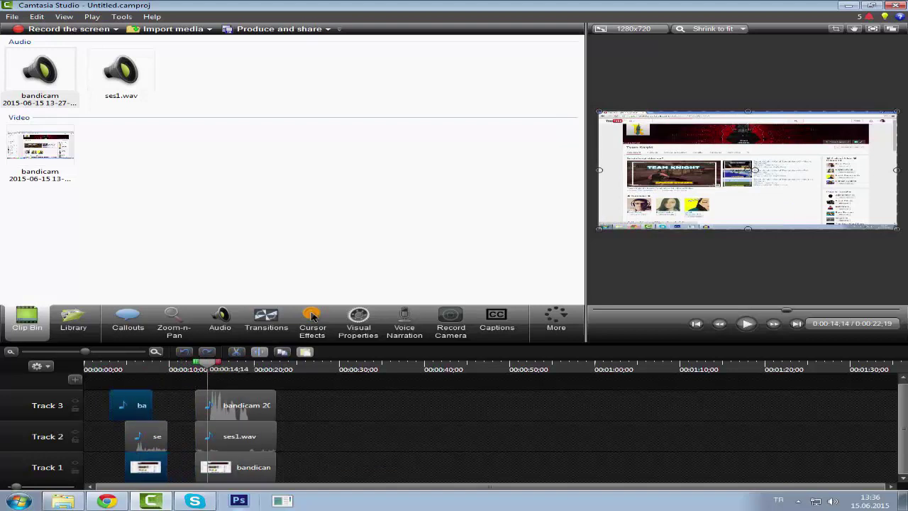
key("ctrl+z")
key("ctrl+z")
key("ctrl+z")
key("ctrl+z")
key("ctrl+z")
key("ctrl+z")
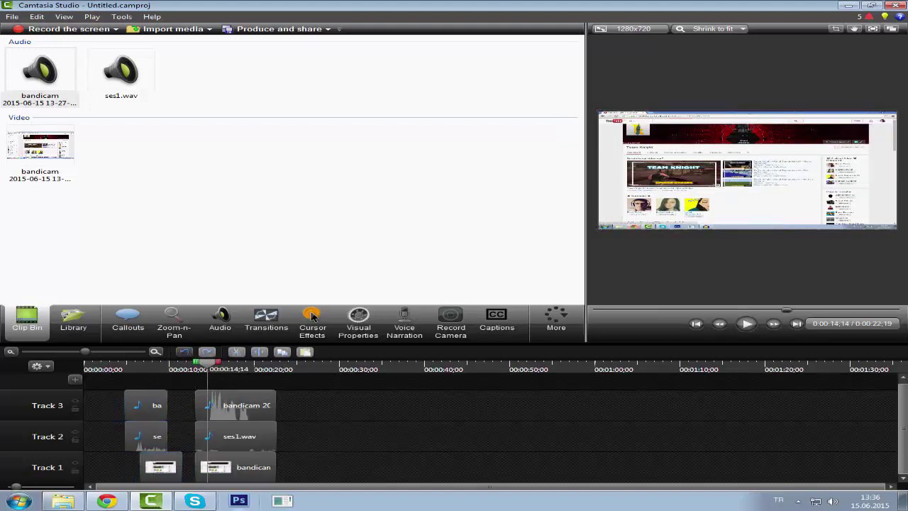
key("ctrl+z")
key("ctrl+z")
key("ctrl+z")
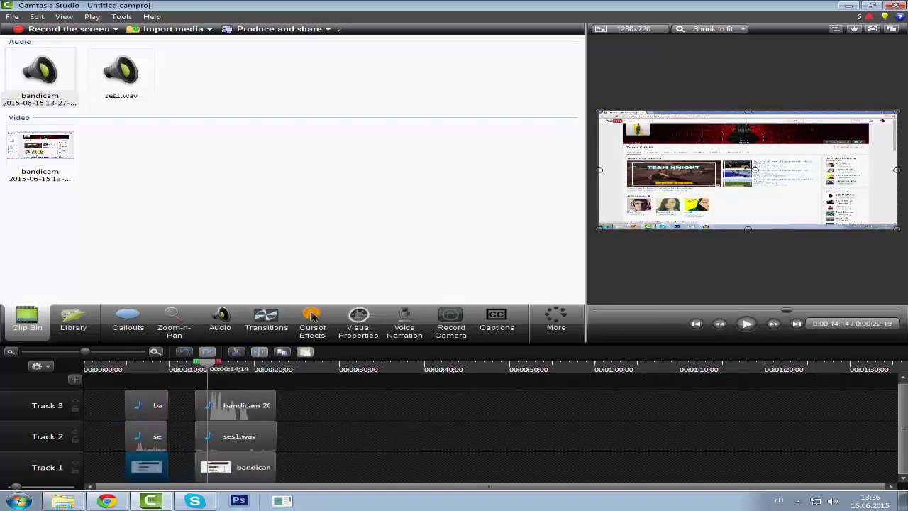
- Select the first pieces on all three tracks together and move them to the start of the timeline
left_click(158, 400, "shift")
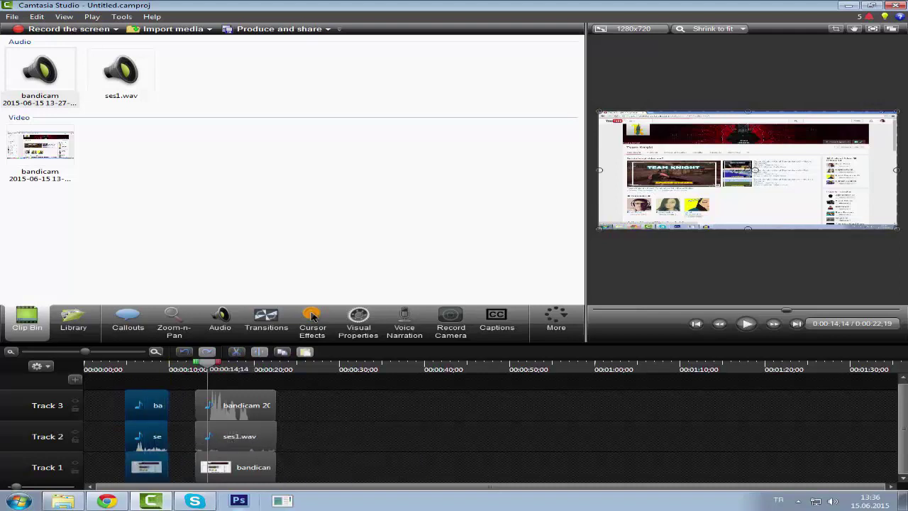
left_click_drag(157, 401, 184, 401)
key("ctrl+z")
key("ctrl+z")
key("ctrl+z")
key("ctrl+z")
key("ctrl+z")
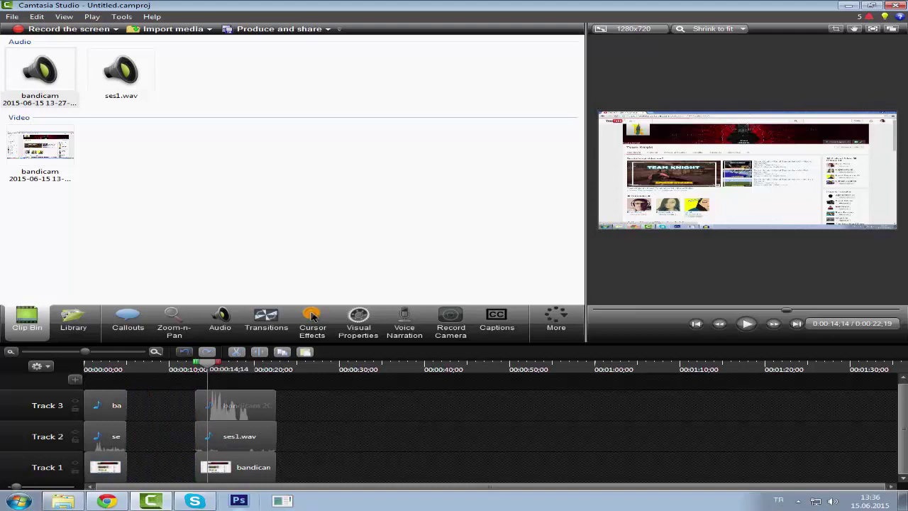
- Select the second pieces on all three tracks together and move them earlier, to about 8 seconds
key("ctrl+z")
key("ctrl+z")
key("ctrl+z")
key("ctrl+z")
key("ctrl+z")
key("ctrl+z")
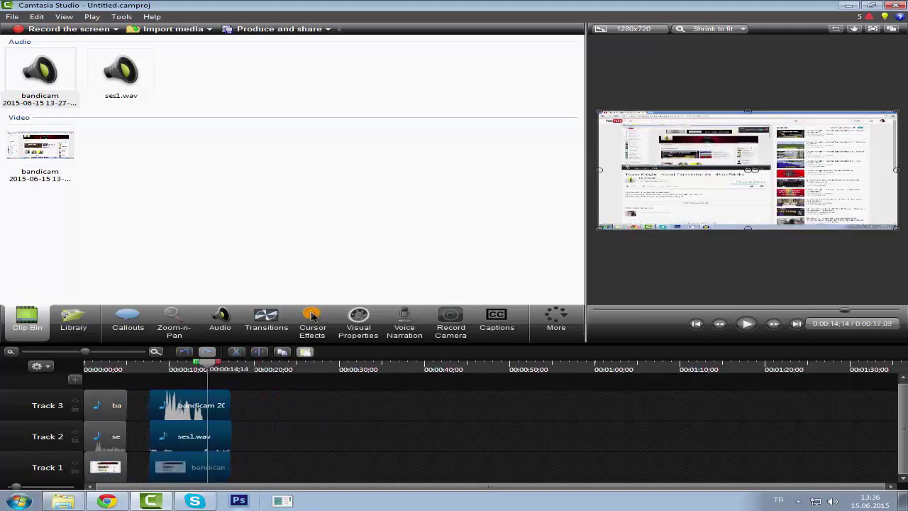
- Undo the clip moves on all three tracks, back to the adjoining pieces split at about 13 seconds
key("ctrl+z")
key("ctrl+z")
key("ctrl+z")
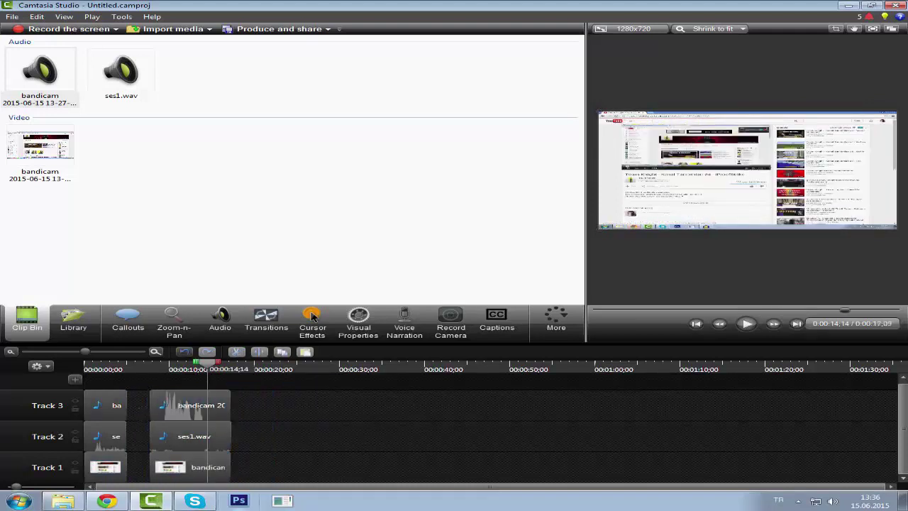
key("ctrl+z")
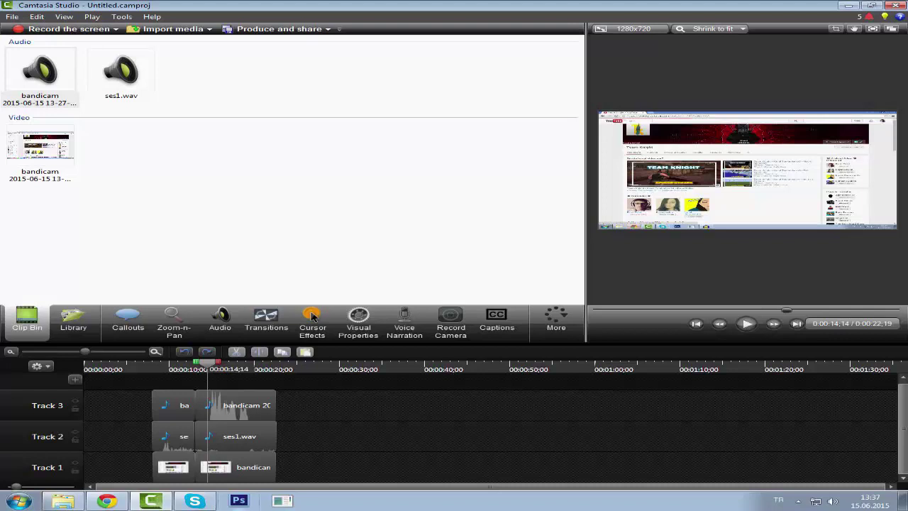
- Nudge the second ses1.wav piece on Track 2 slightly earlier and select the second bandicam video piece on Track 1
left_click_drag(316, 395, 275, 472)
left_click_drag(245, 437, 243, 437)
left_click(243, 407)
left_click(244, 468)
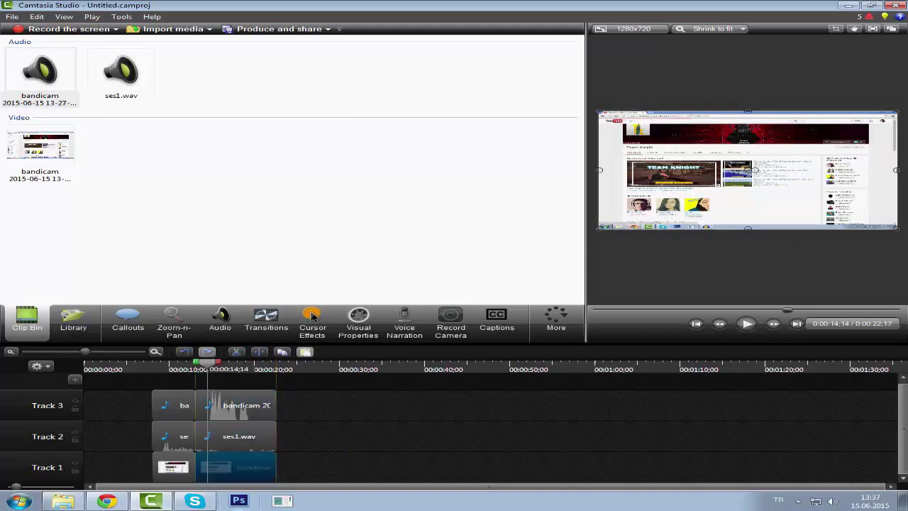
mouse_move(292, 464)
left_mouse_down()
mouse_move(273, 389)
mouse_move(277, 475)
mouse_move(277, 452)
left_mouse_up()
mouse_move(282, 388)
left_mouse_down()
mouse_move(297, 465)
mouse_move(195, 467)
left_mouse_up()
left_click(286, 468)
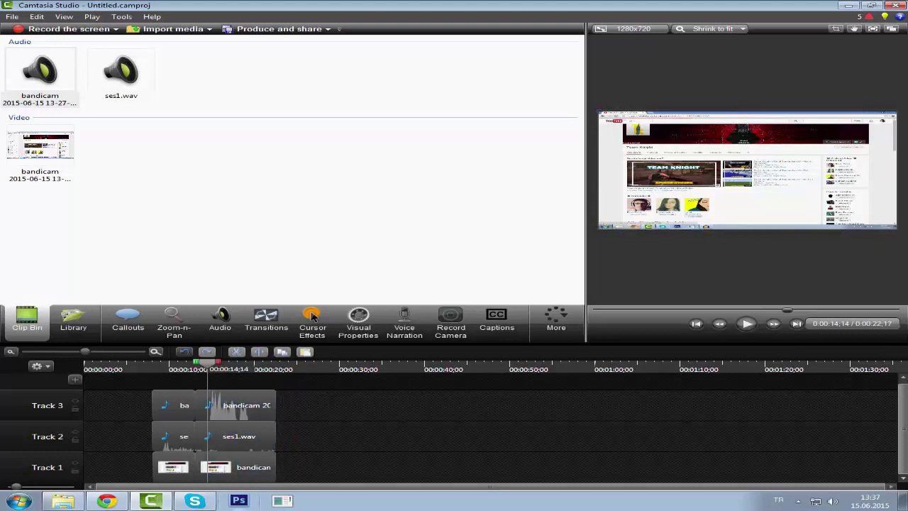
mouse_move(286, 469)
left_mouse_down()
mouse_move(274, 393)
mouse_move(308, 400)
mouse_move(279, 463)
mouse_move(196, 464)
mouse_move(277, 464)
left_mouse_up()
mouse_move(308, 402)
left_mouse_down()
mouse_move(284, 440)
mouse_move(298, 400)
mouse_move(356, 403)
mouse_move(310, 402)
mouse_move(290, 436)
mouse_move(196, 480)
mouse_move(276, 454)
mouse_move(275, 467)
left_mouse_up()
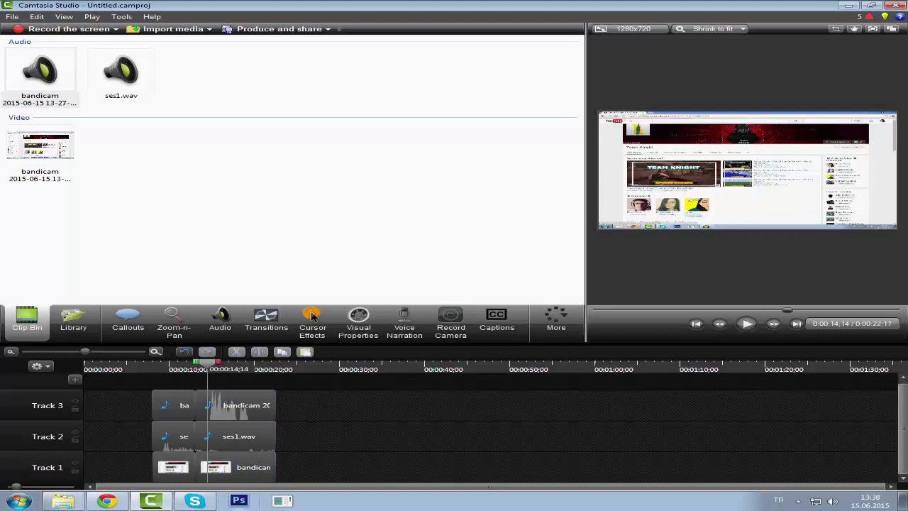